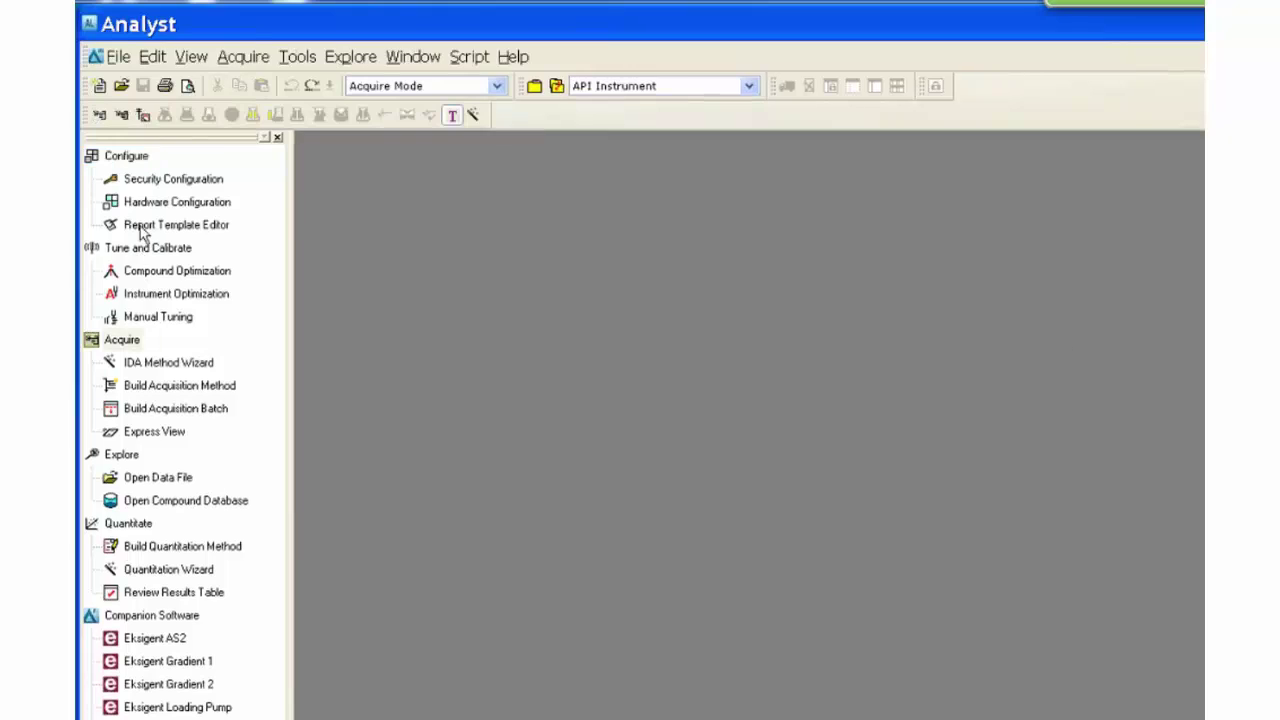
# - Review the hardware profiles, then open q1.dam and show its Q1 scan parameters
pyautogui.click(177, 201)
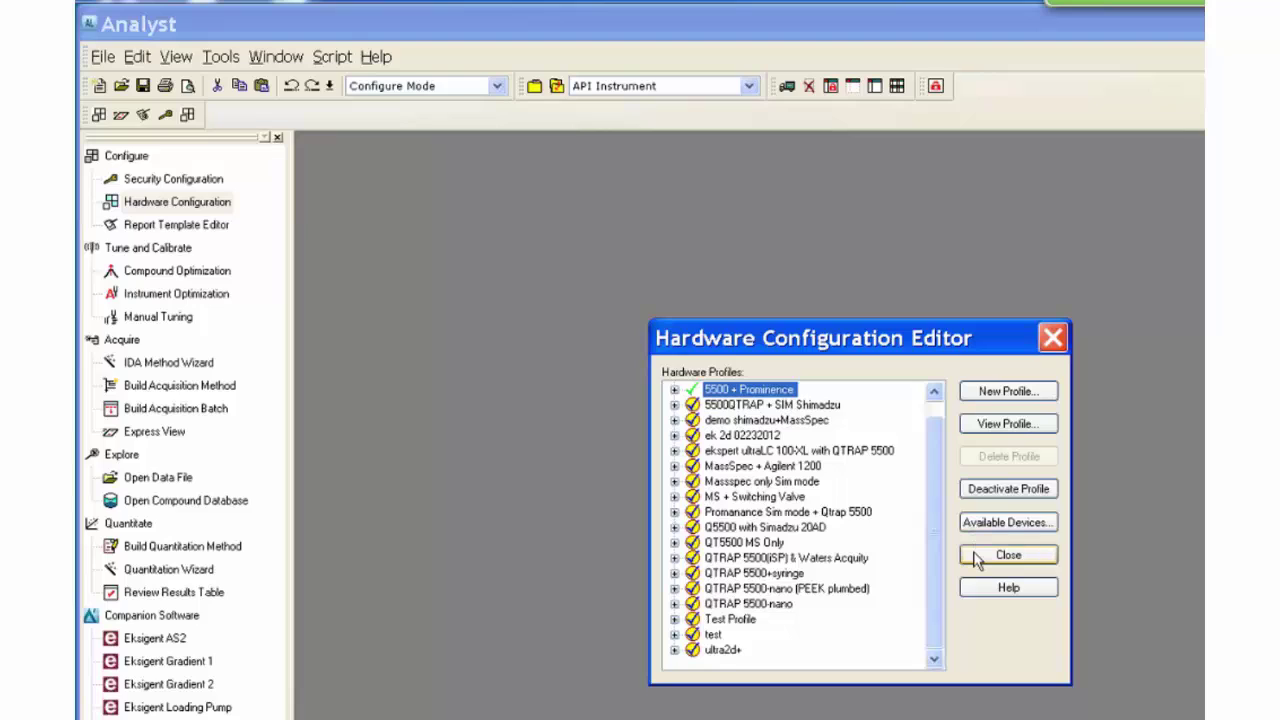
pyautogui.click(1008, 556)
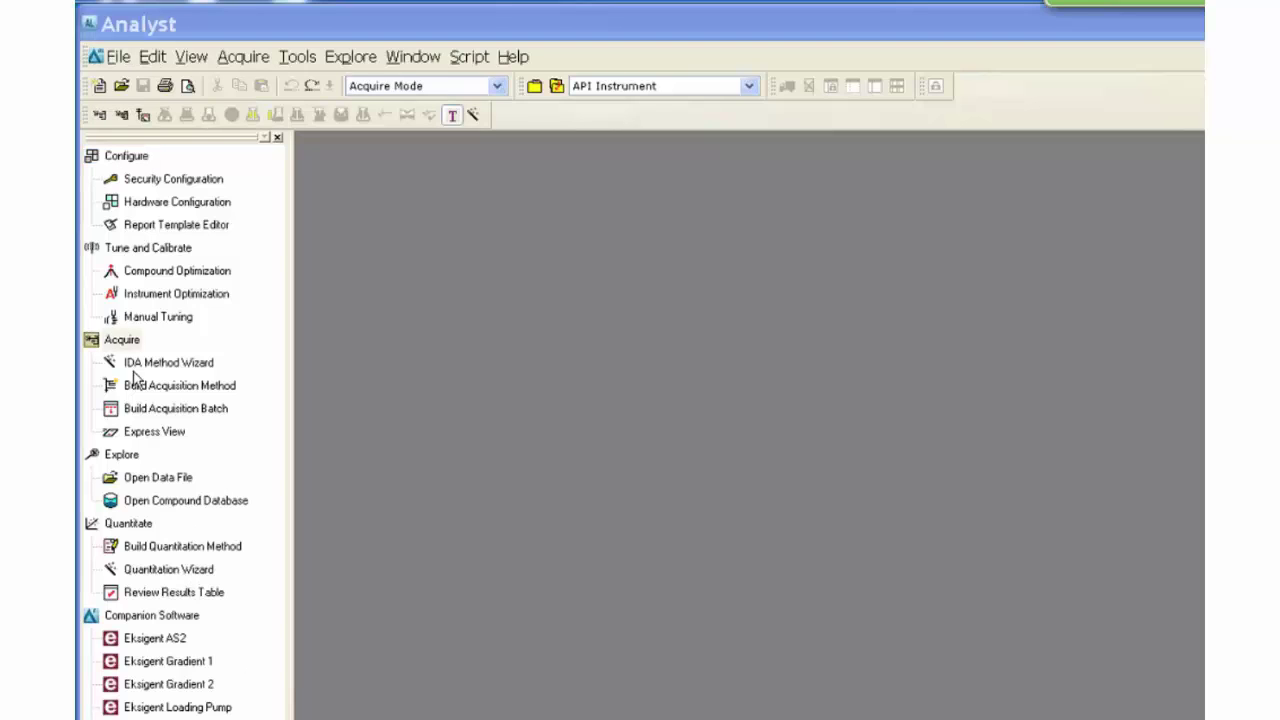
pyautogui.click(122, 340)
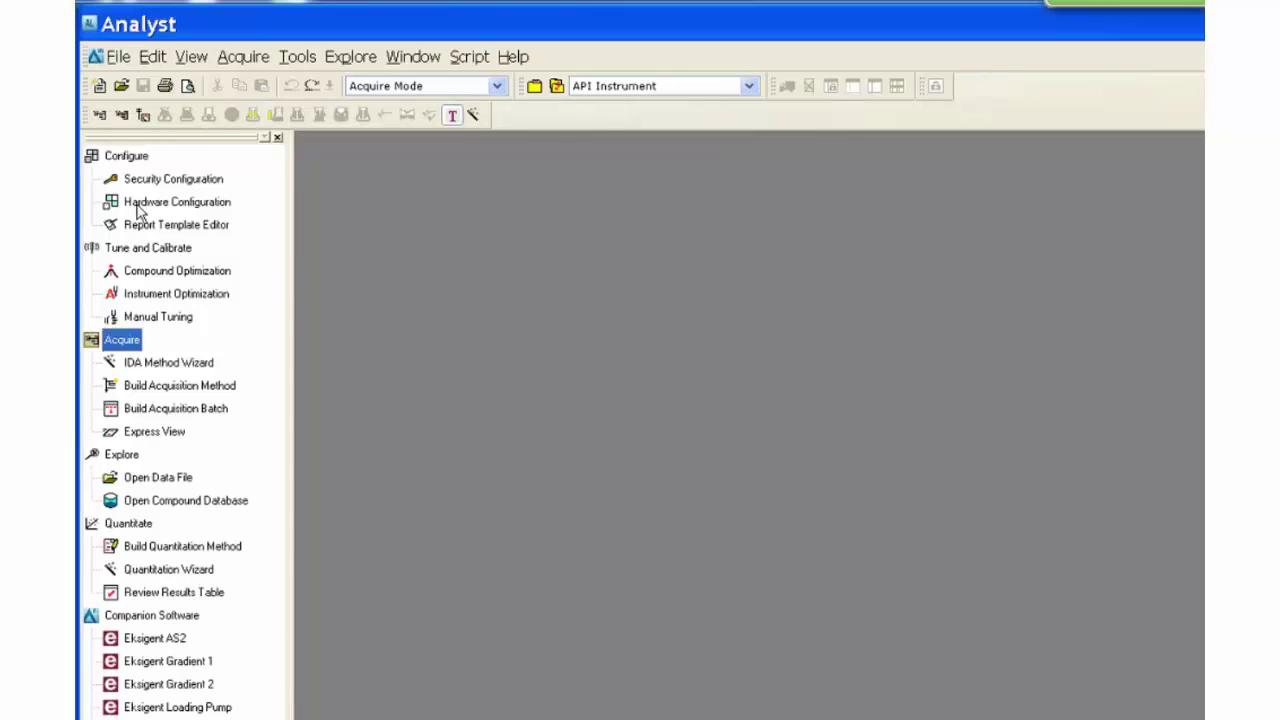
pyautogui.click(121, 86)
pyautogui.click(1037, 547)
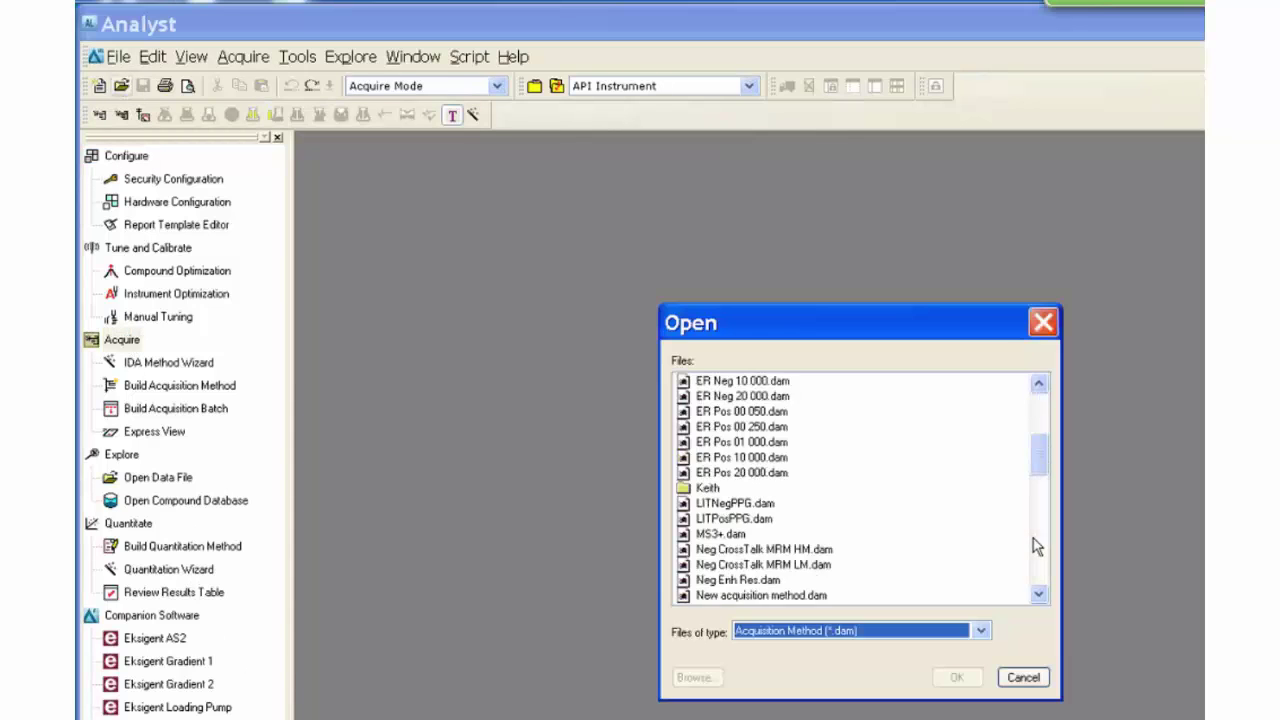
pyautogui.doubleClick(718, 411)
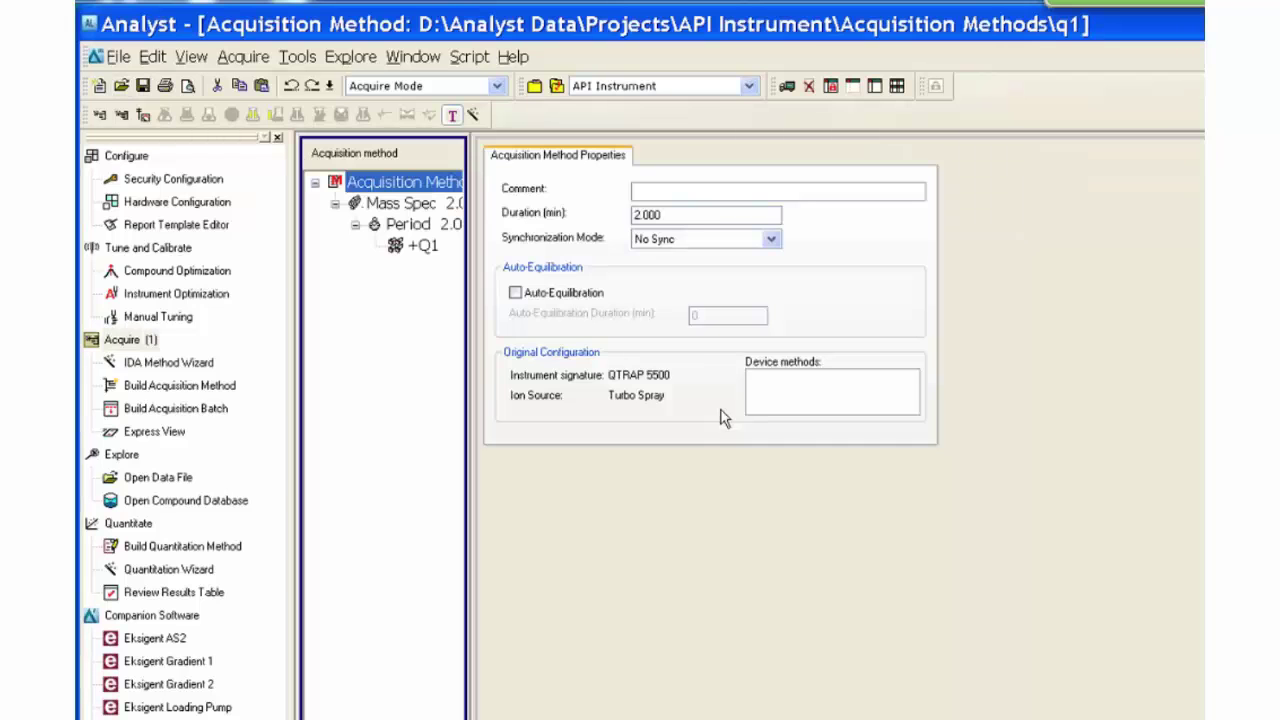
pyautogui.click(404, 250)
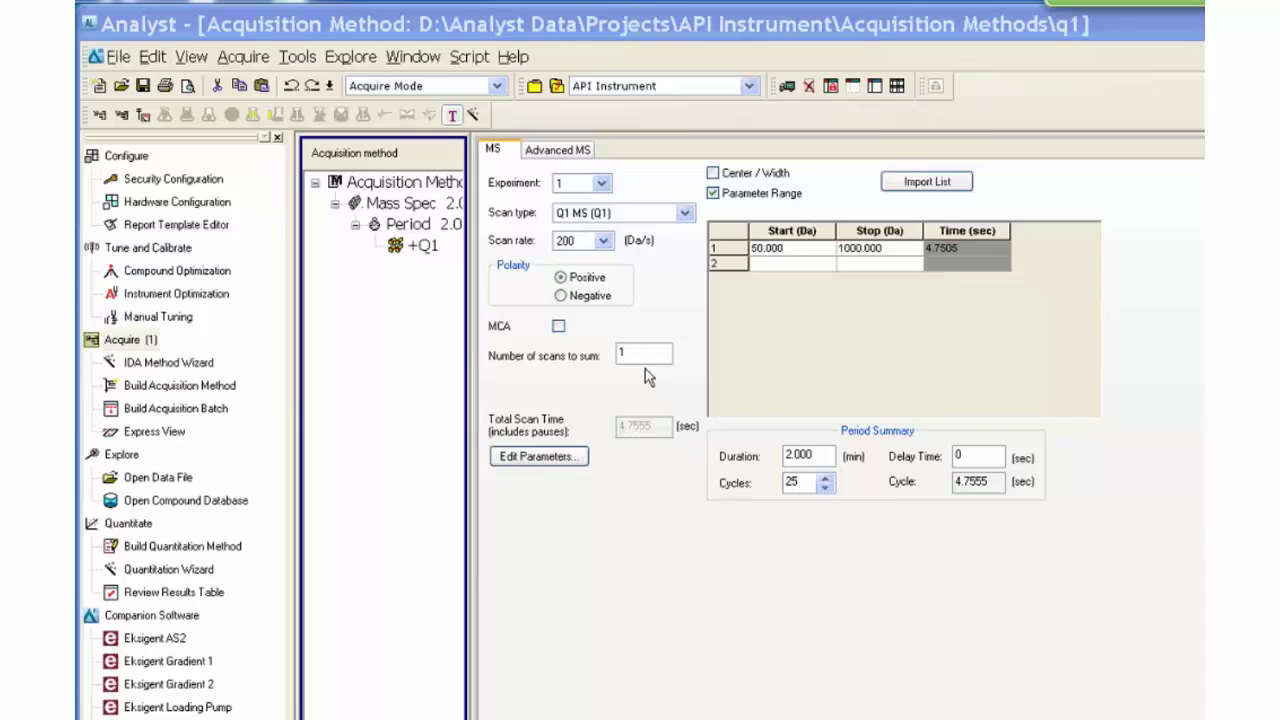
# - Include the Shimadzu LC Controller Method in q1 and switch synchronization mode to LC Sync
pyautogui.rightClick(405, 186)
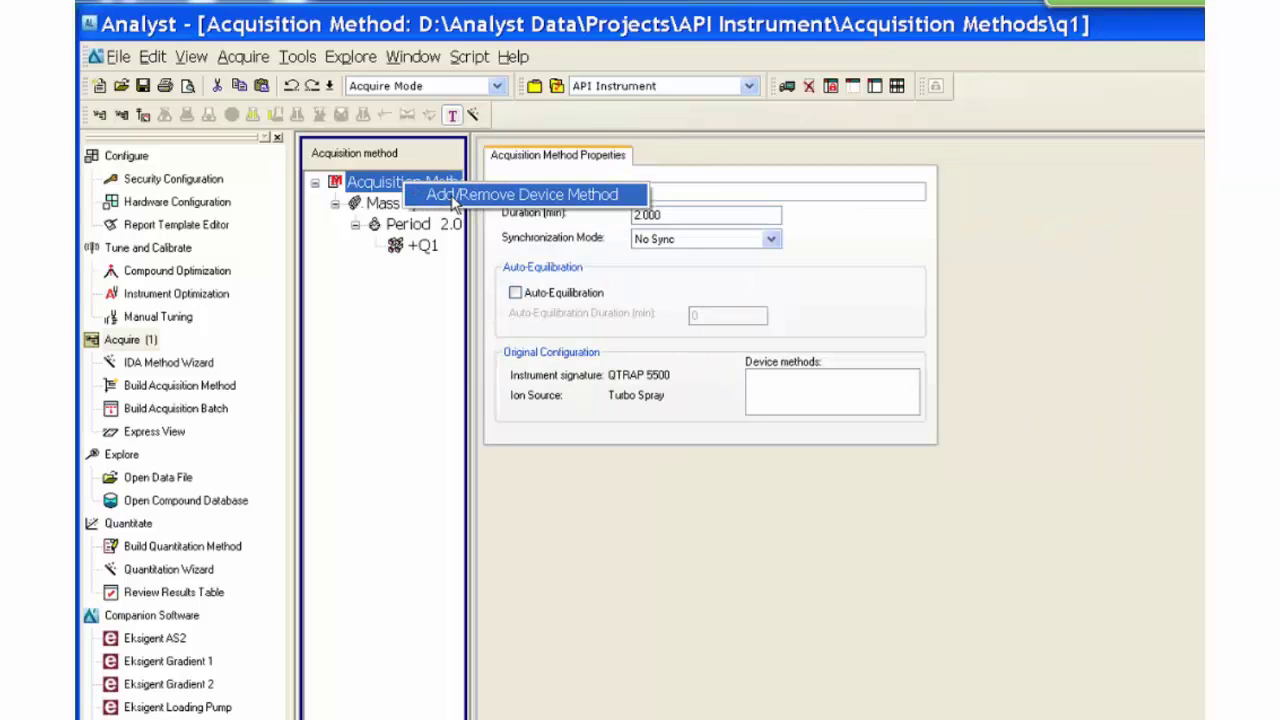
pyautogui.click(455, 197)
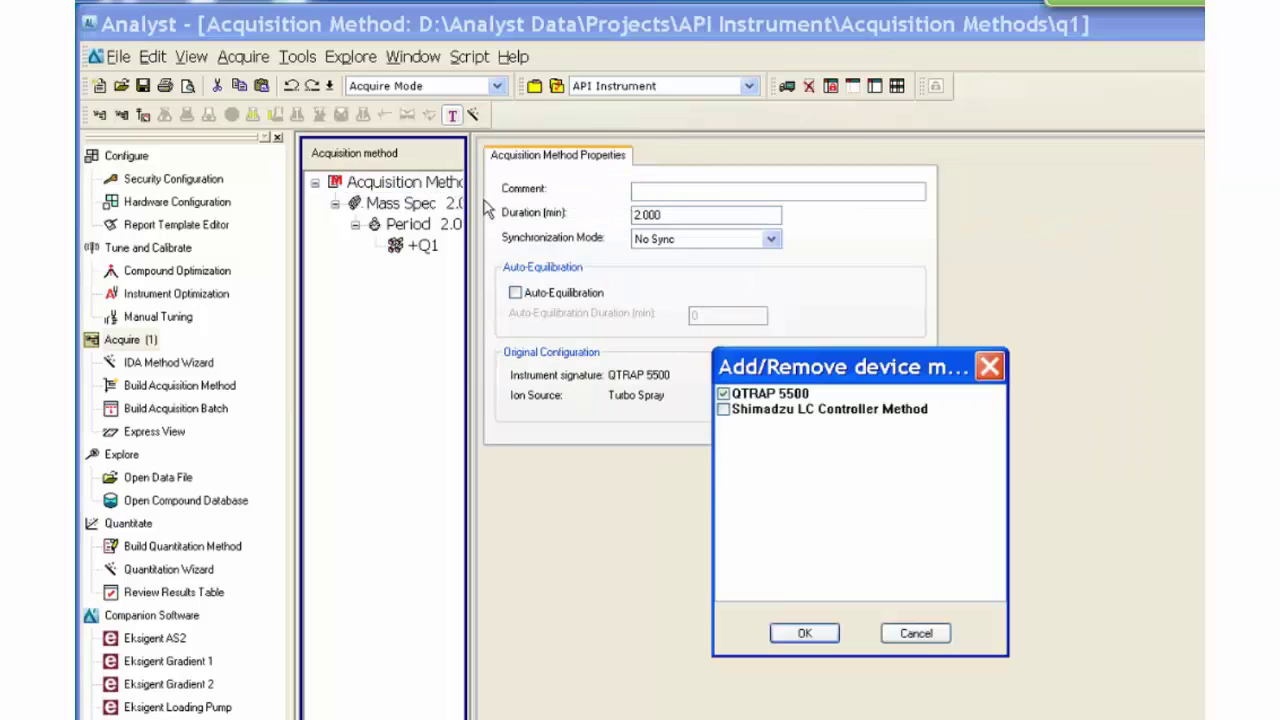
pyautogui.click(723, 410)
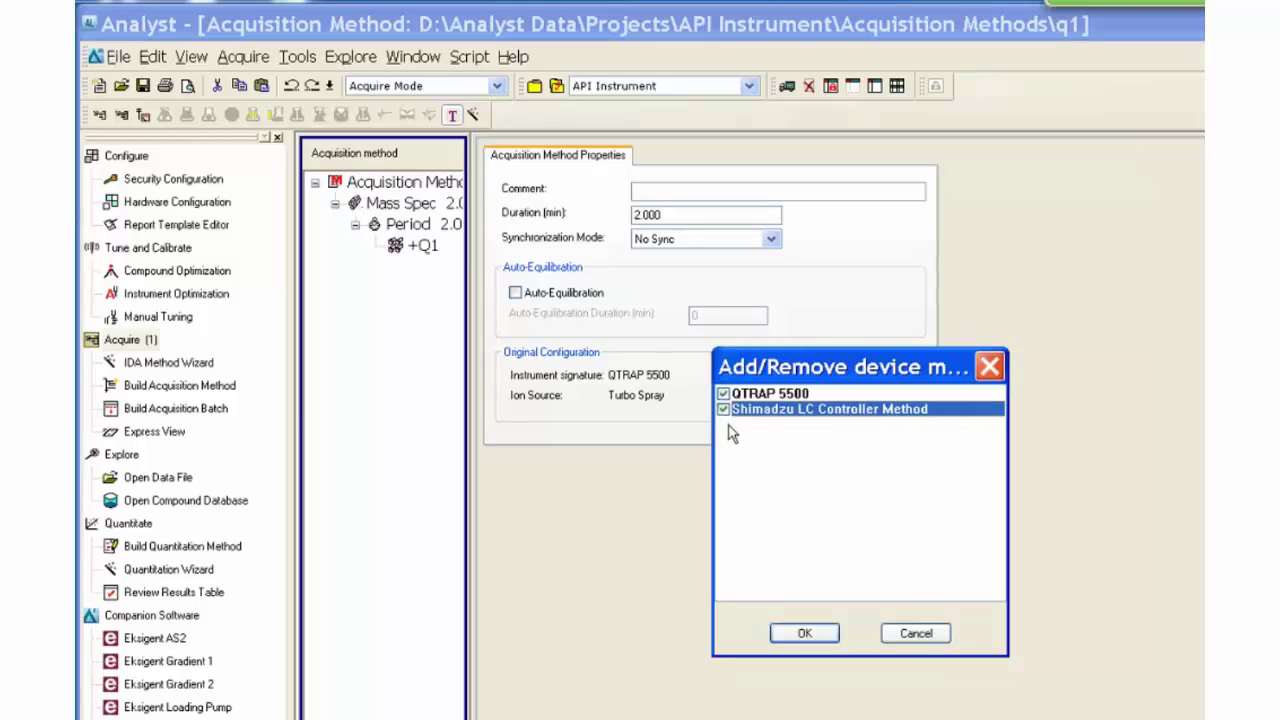
pyautogui.click(805, 634)
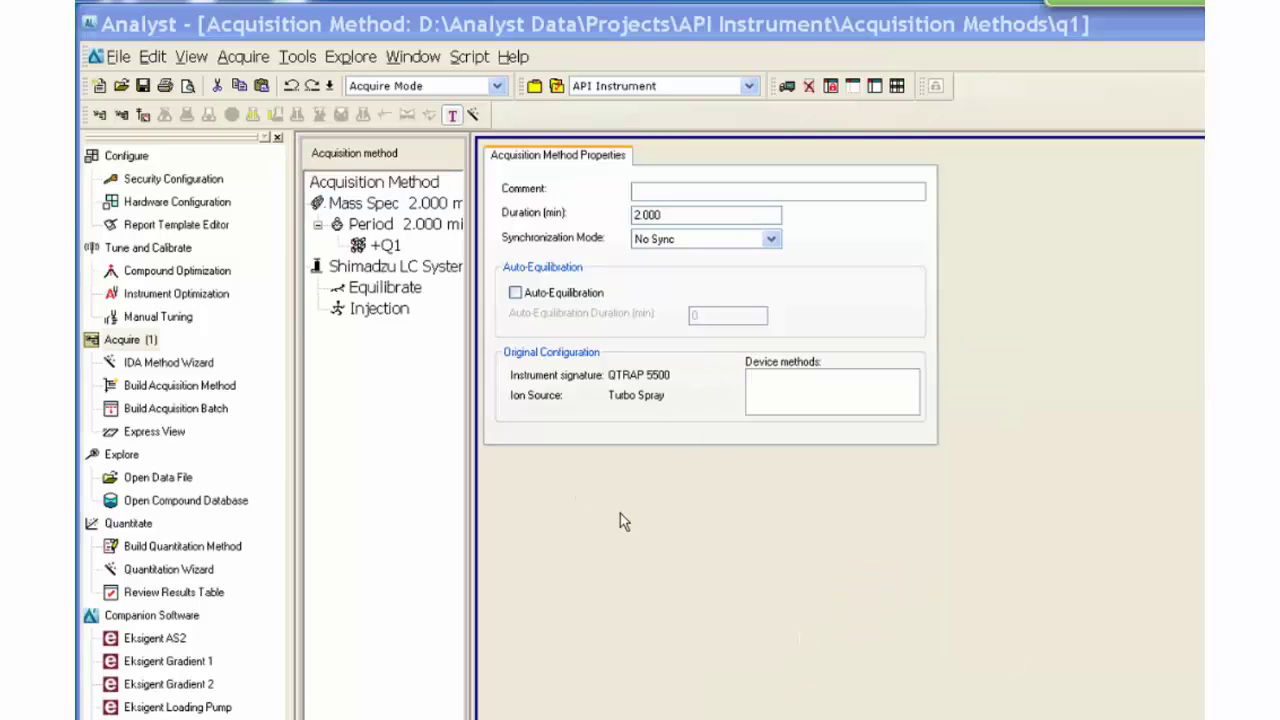
pyautogui.click(771, 240)
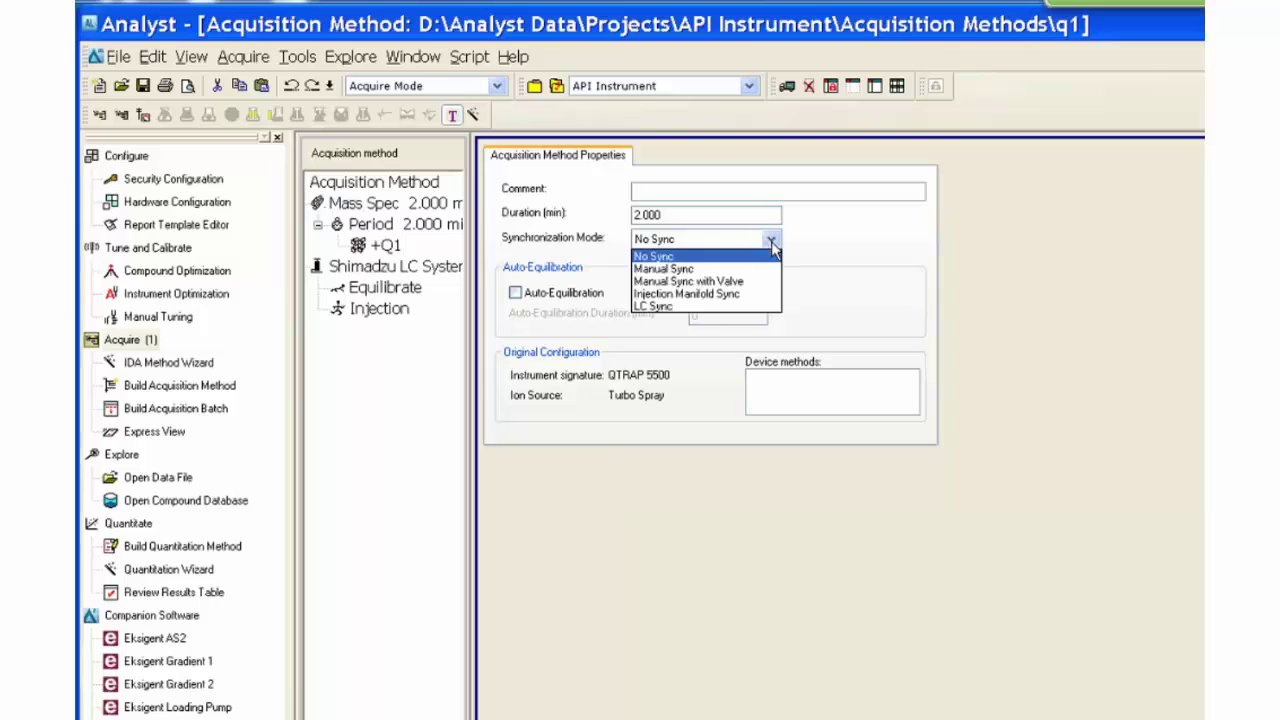
pyautogui.click(737, 306)
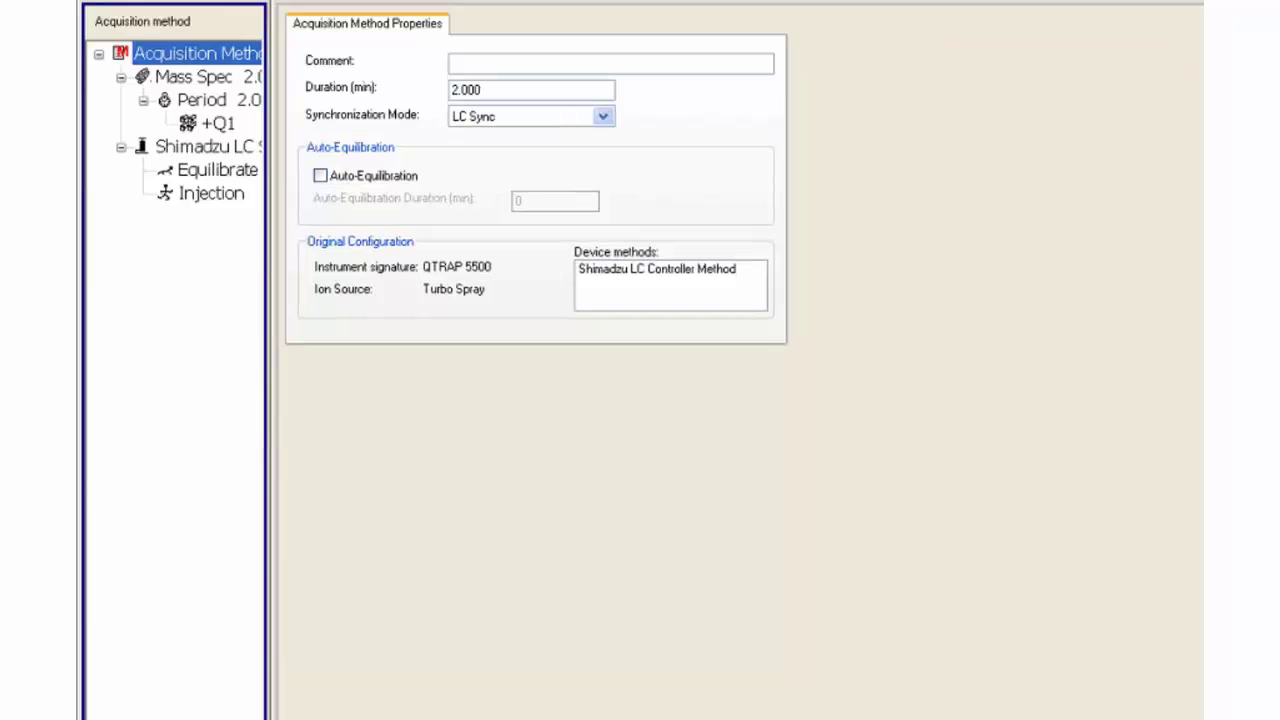
# - Set the Shimadzu pumps to Binary Flow with a 2500 psi maximum pressure
pyautogui.click(177, 150)
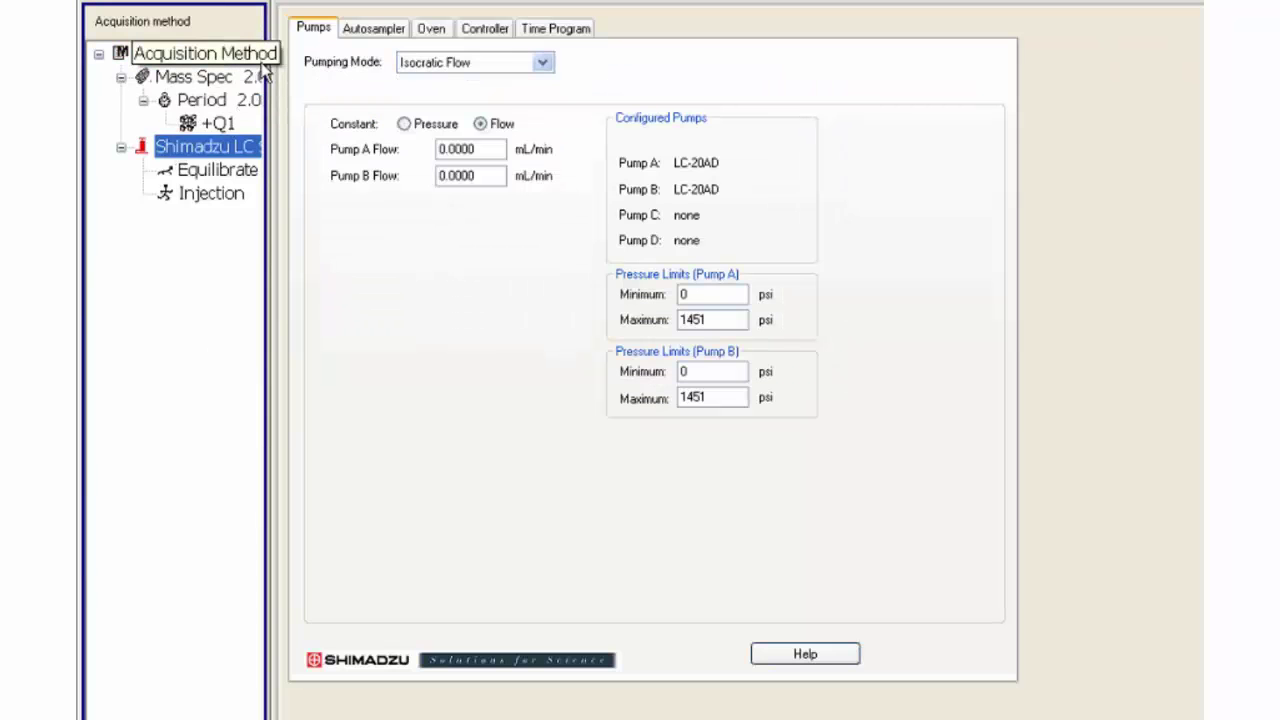
pyautogui.click(541, 64)
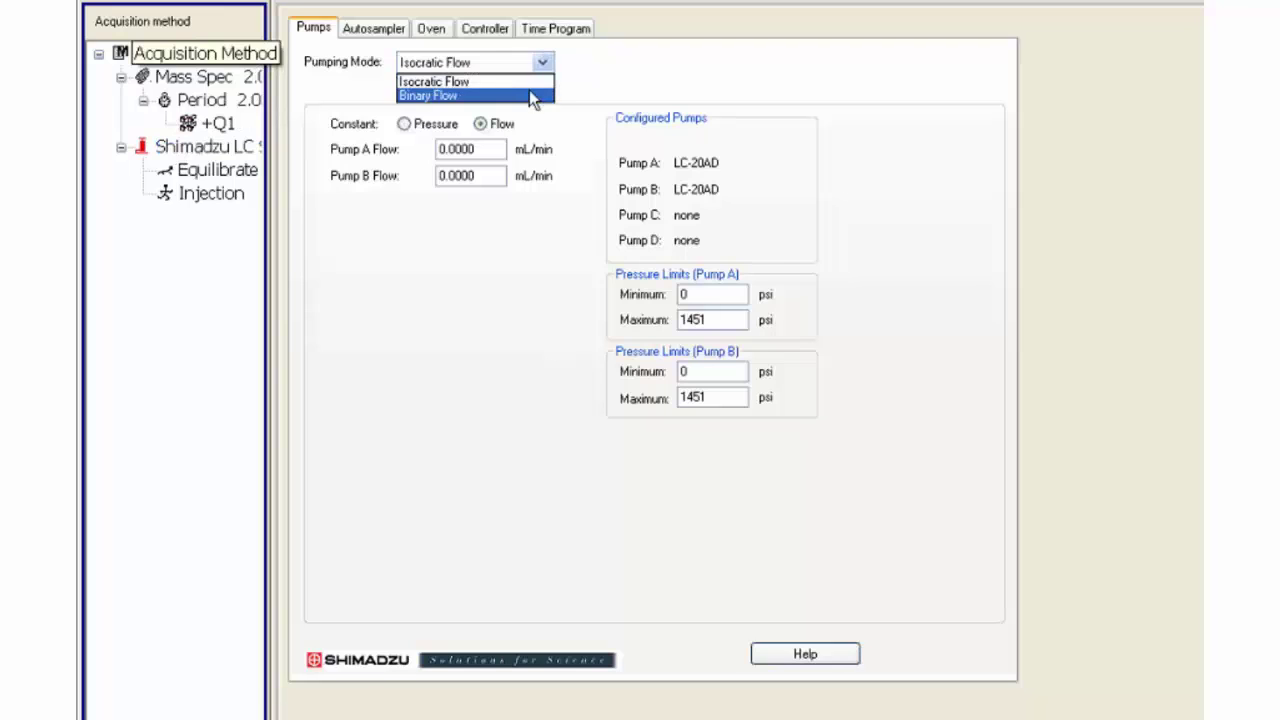
pyautogui.click(525, 93)
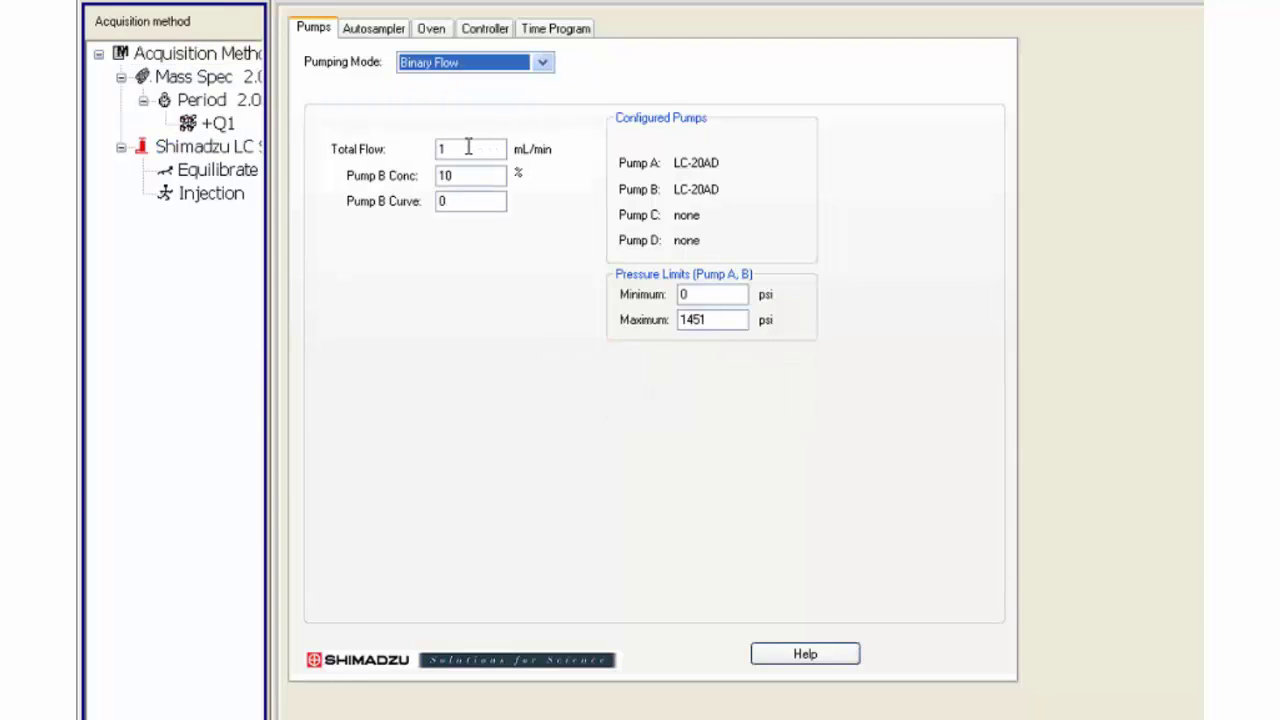
pyautogui.moveTo(468, 147); pyautogui.dragTo(423, 147)
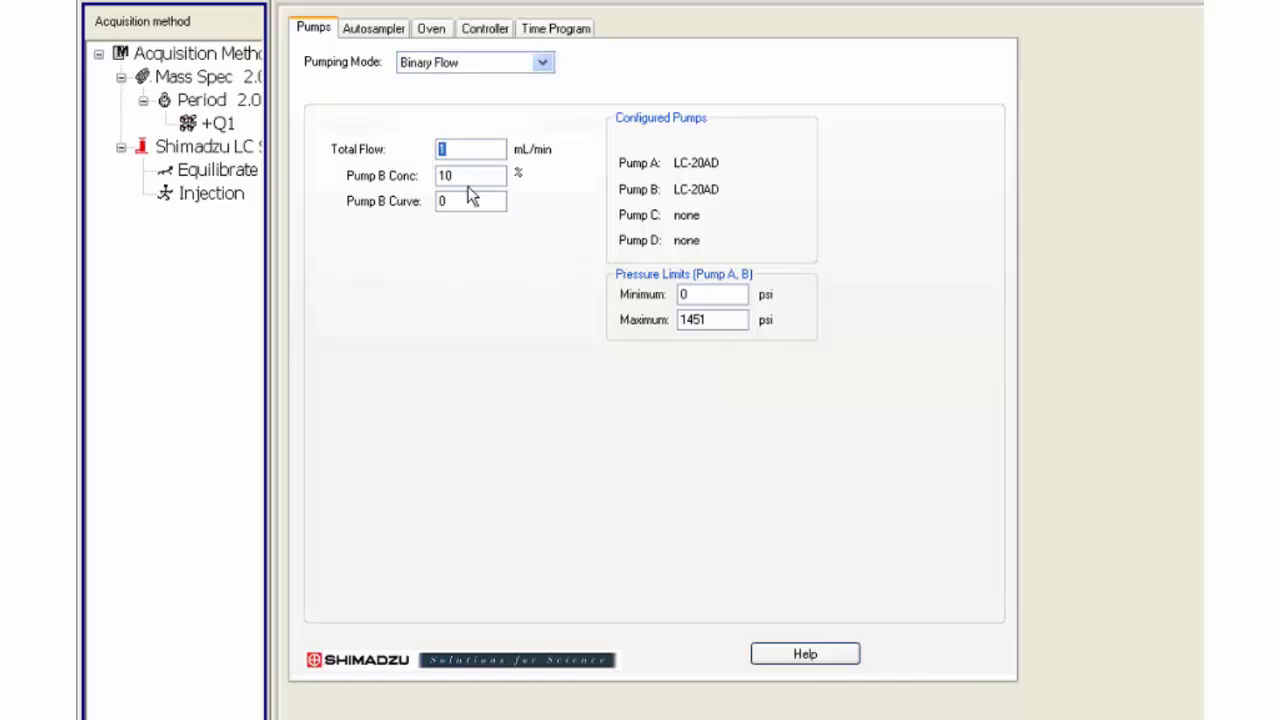
pyautogui.moveTo(466, 174); pyautogui.dragTo(433, 175)
pyautogui.moveTo(730, 319); pyautogui.dragTo(660, 320)
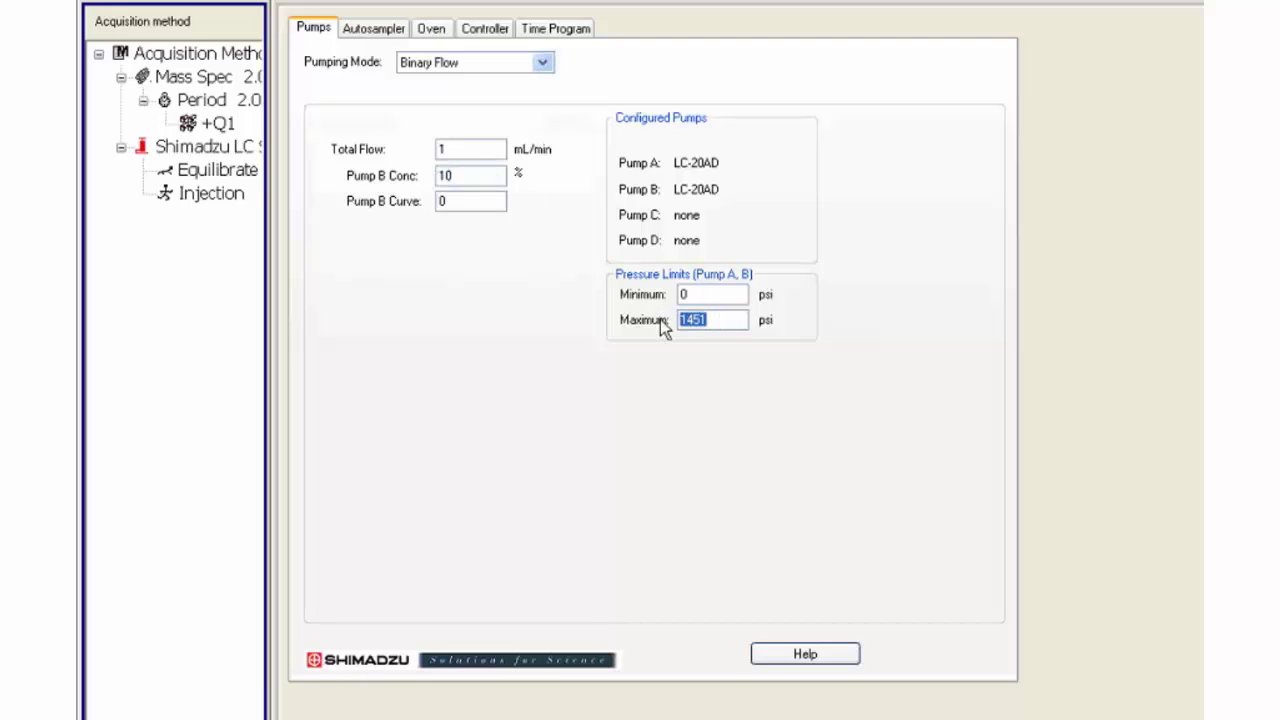
pyautogui.write('2500')
pyautogui.click(384, 31)
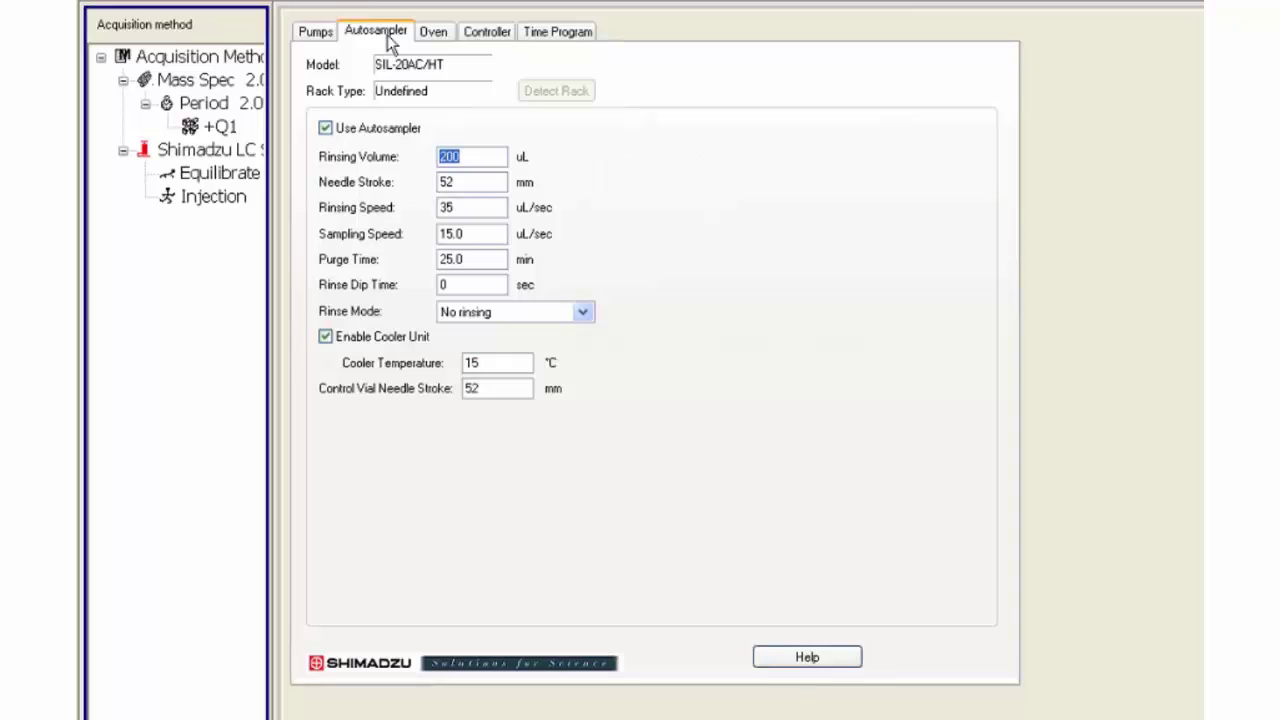
# - Set autosampler rinse to Before and after aspiration and review the 40 C oven temperature
pyautogui.click(582, 313)
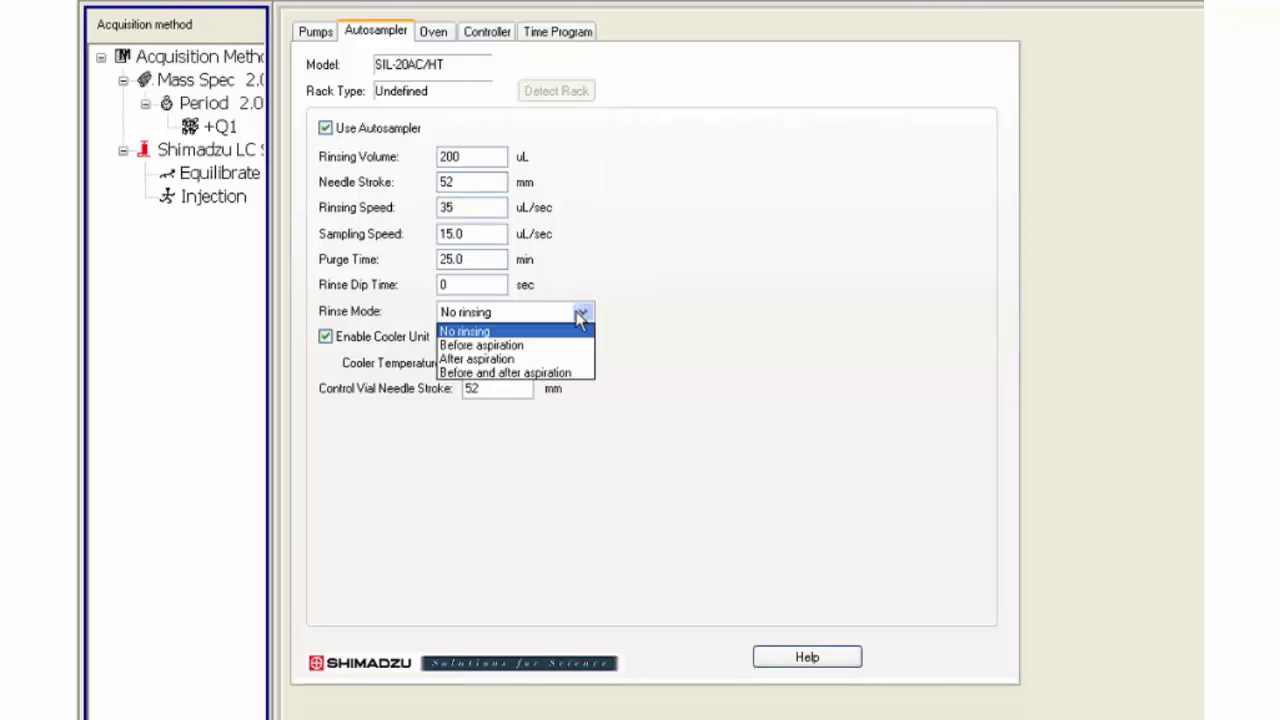
pyautogui.click(569, 373)
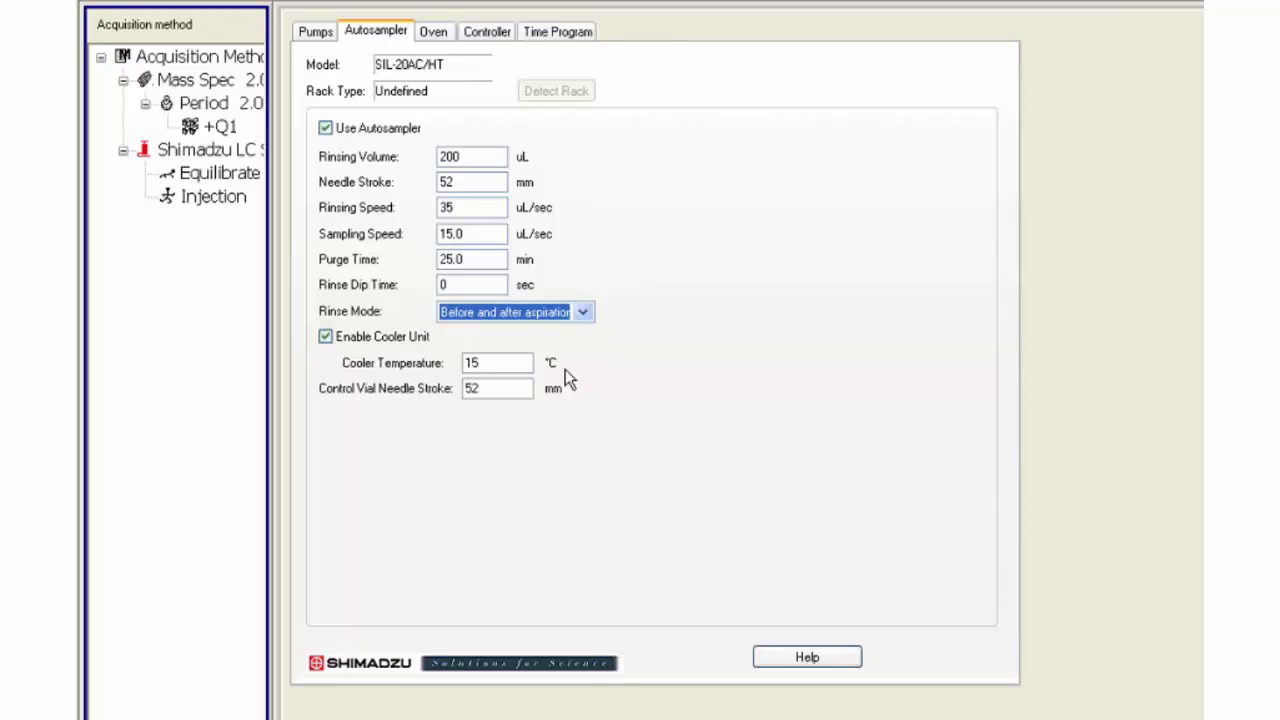
pyautogui.click(426, 33)
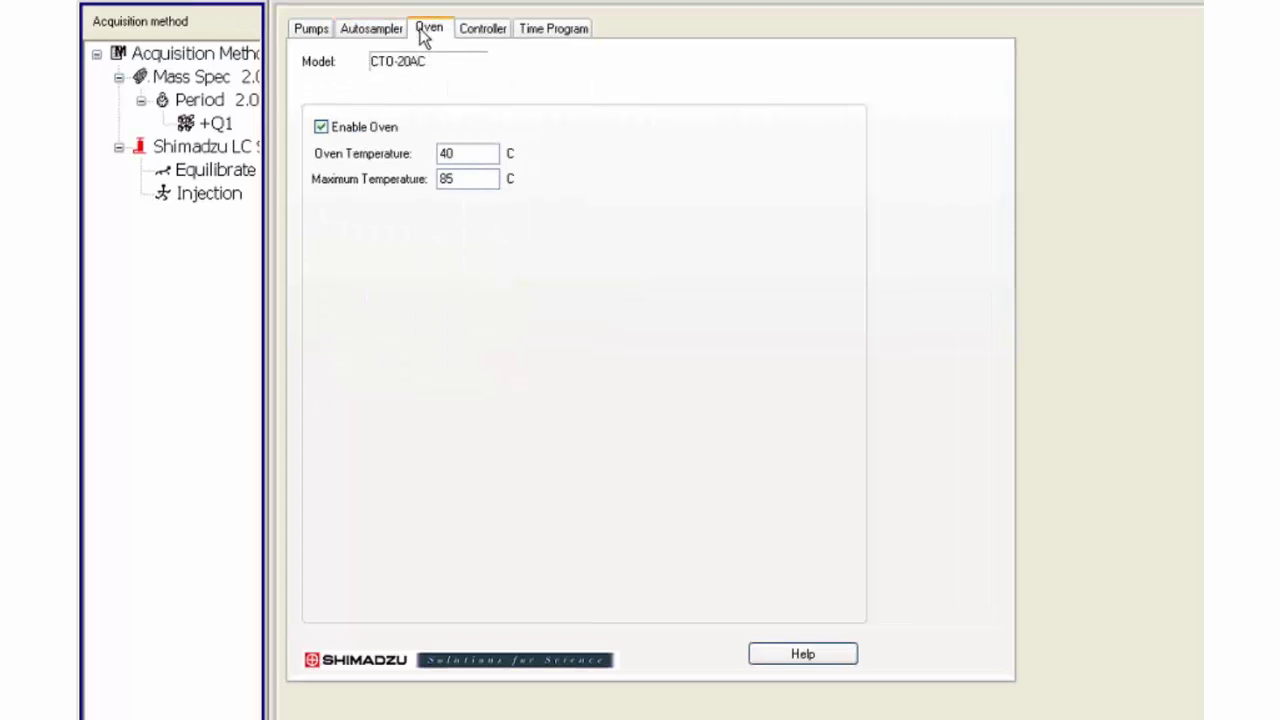
pyautogui.click(471, 152)
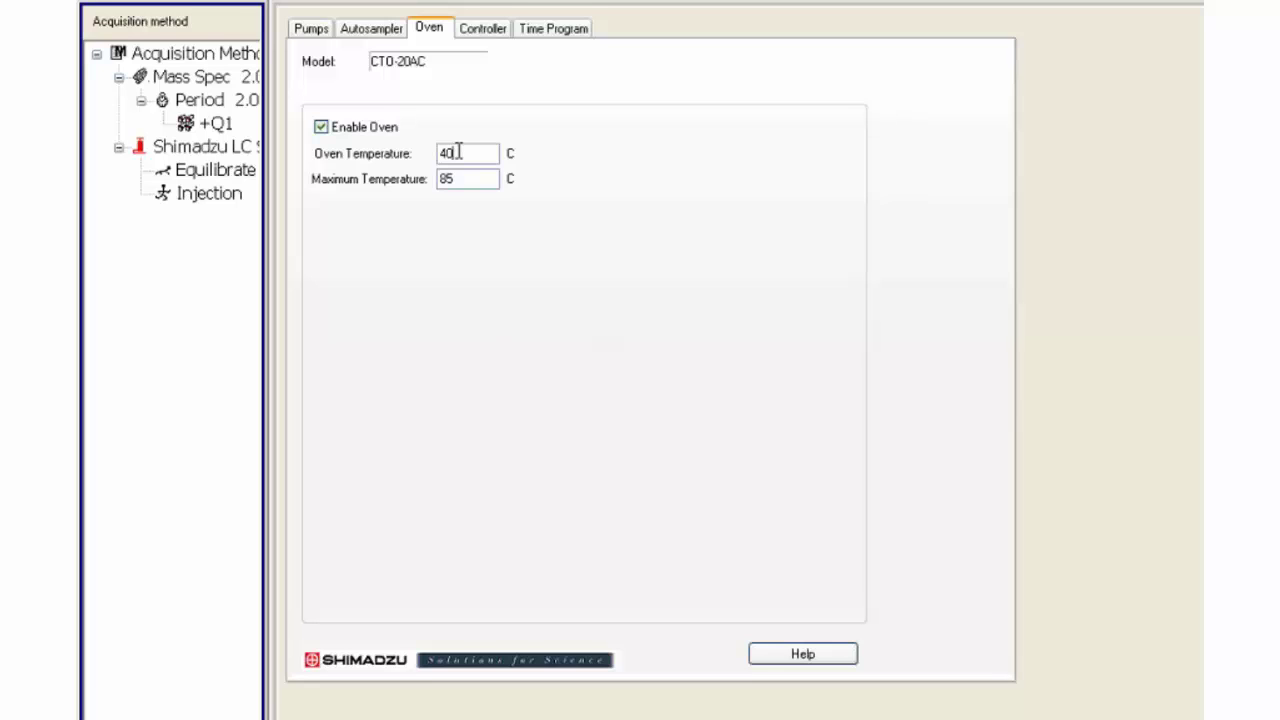
pyautogui.click(483, 28)
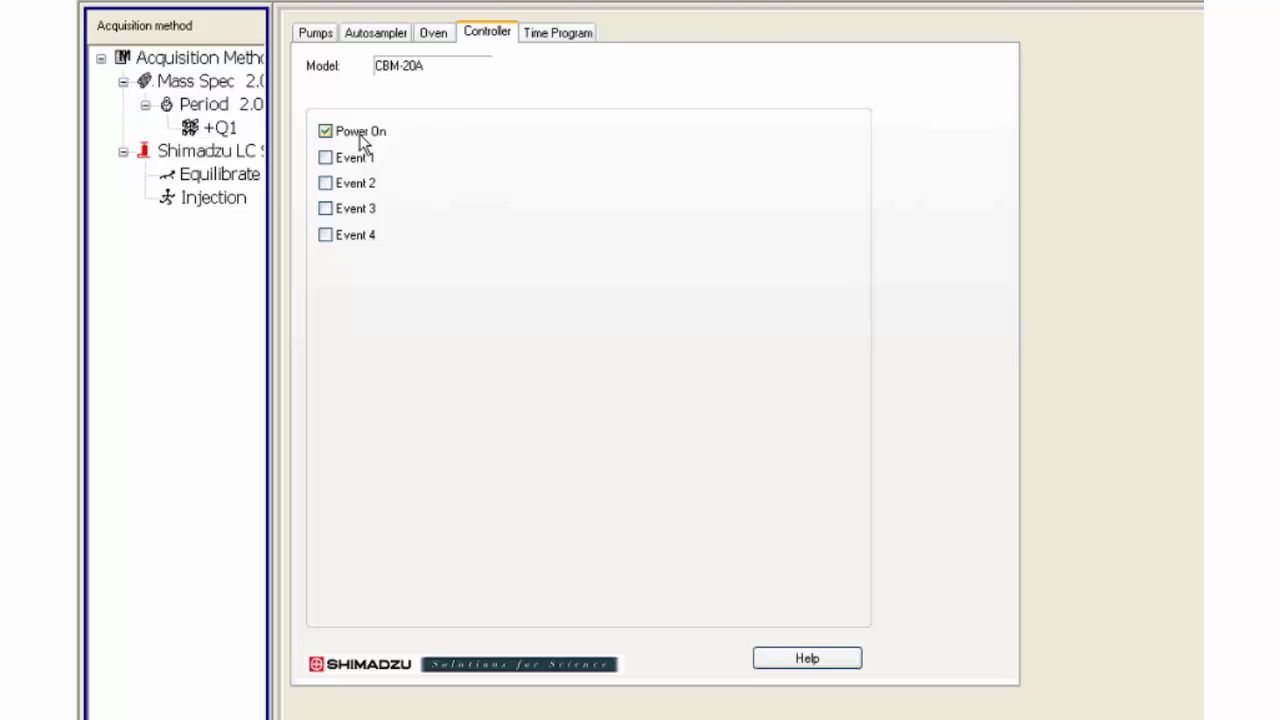
# - Remove the default Stop row and add a Pumps Pump B Conc. event of 10% at 0.1 min
pyautogui.click(560, 33)
pyautogui.click(315, 137)
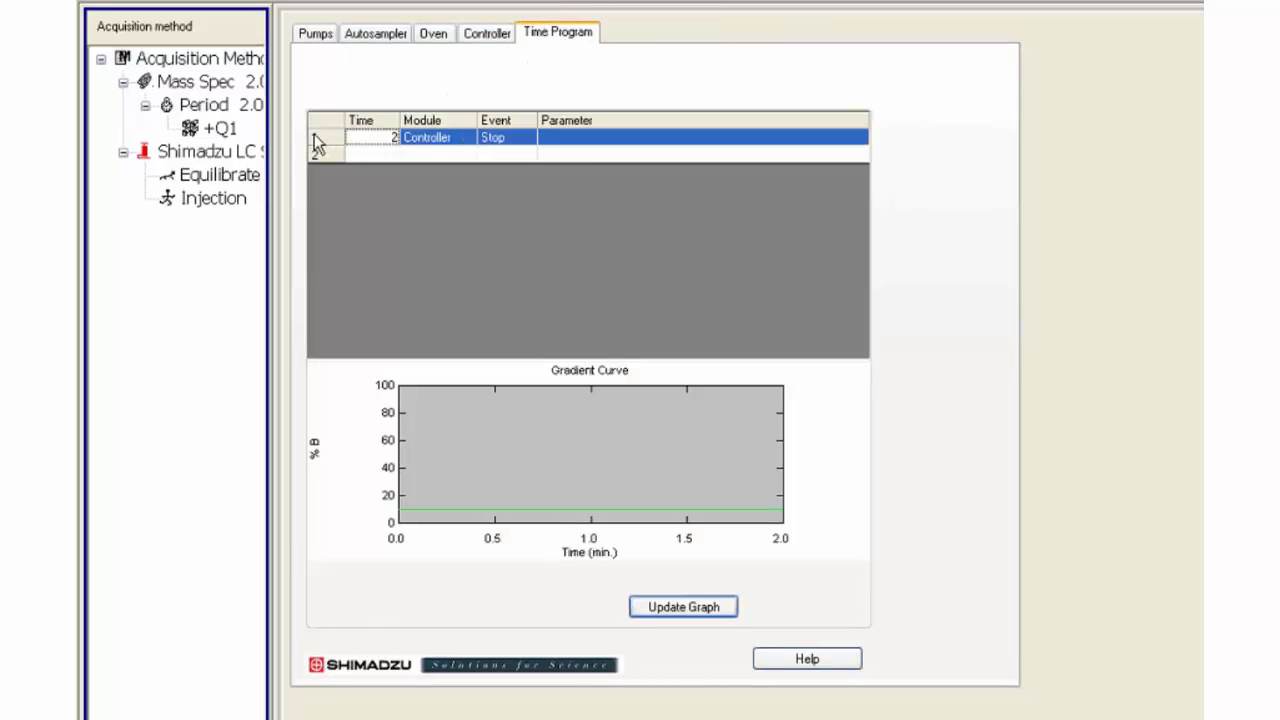
pyautogui.press('Delete')
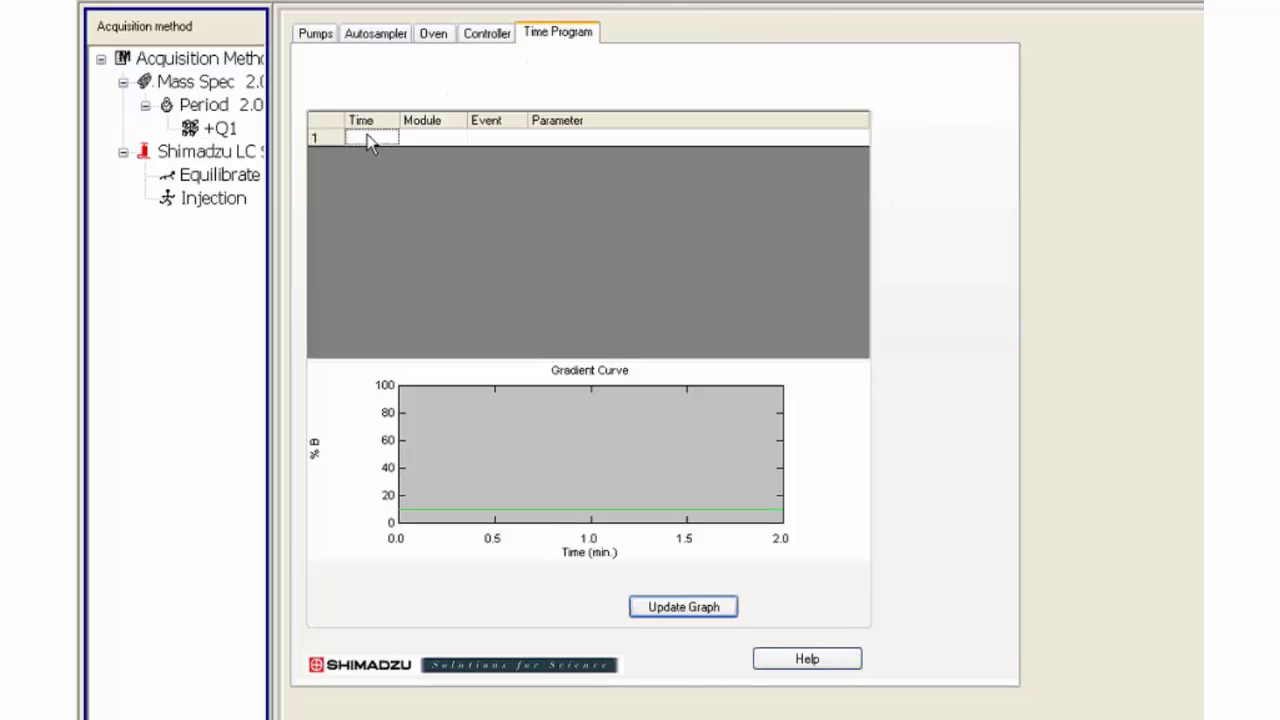
pyautogui.click(370, 143)
pyautogui.write('.1')
pyautogui.click(433, 141)
pyautogui.click(455, 137)
pyautogui.click(425, 152)
pyautogui.click(525, 131)
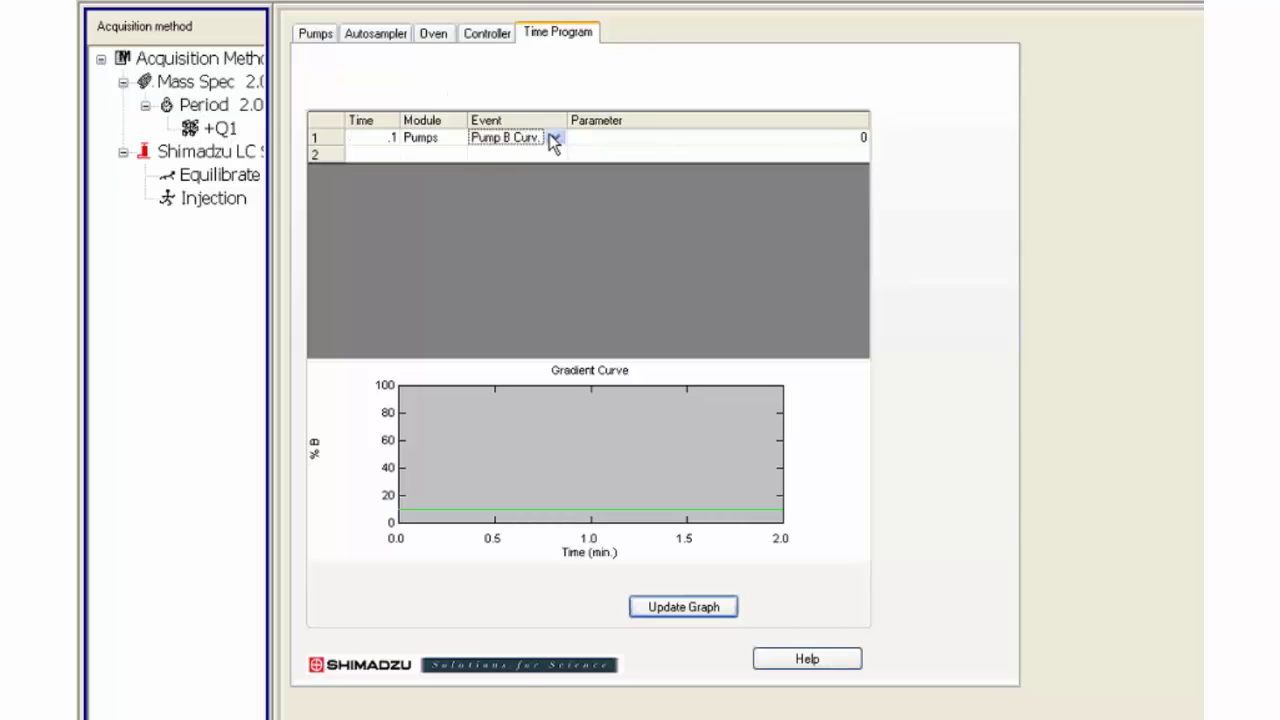
pyautogui.click(555, 138)
pyautogui.click(551, 170)
pyautogui.click(839, 140)
pyautogui.write('10')
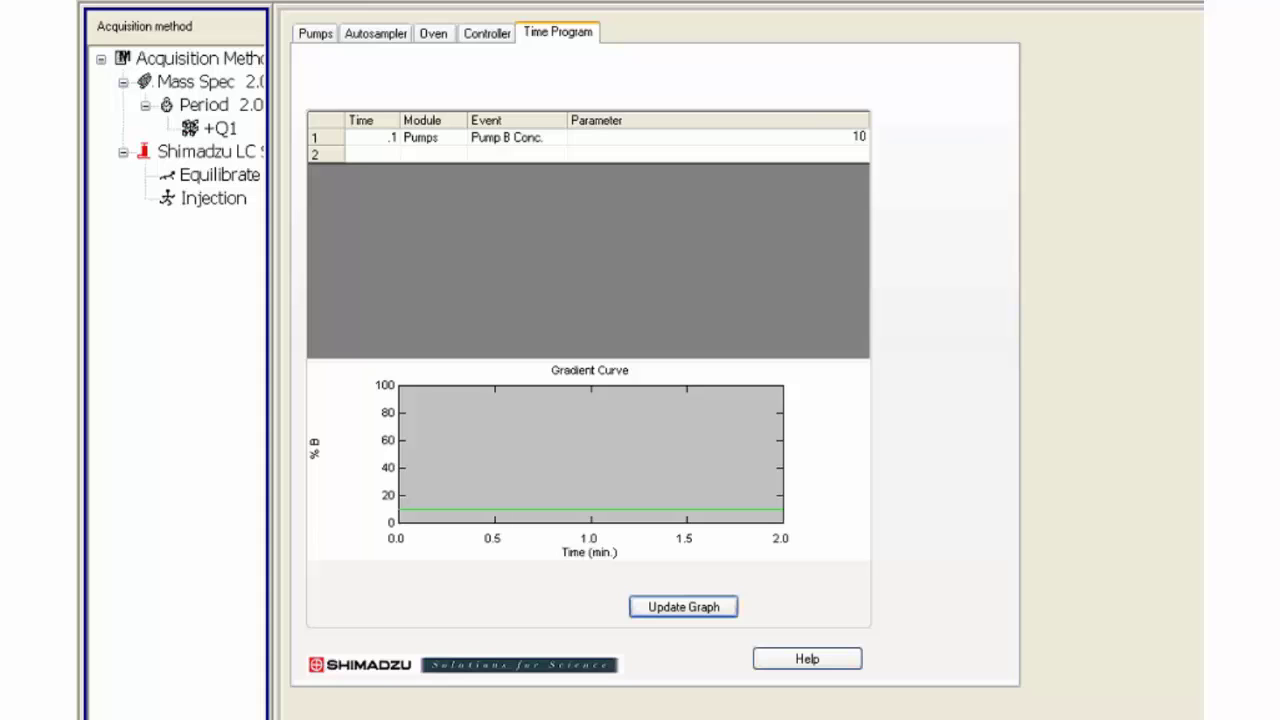
# - Add a Pump B Conc. event of 90% at 1 min
pyautogui.click(373, 152)
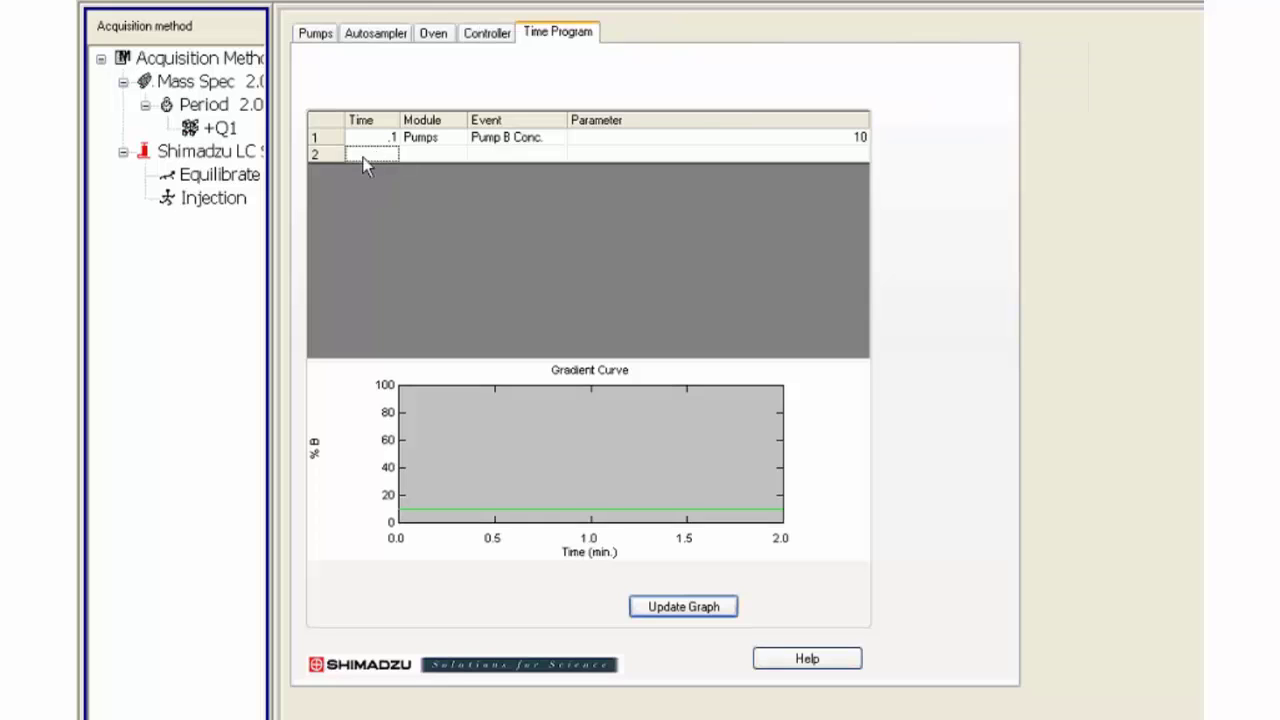
pyautogui.write('1')
pyautogui.click(417, 160)
pyautogui.click(456, 154)
pyautogui.click(455, 170)
pyautogui.click(514, 160)
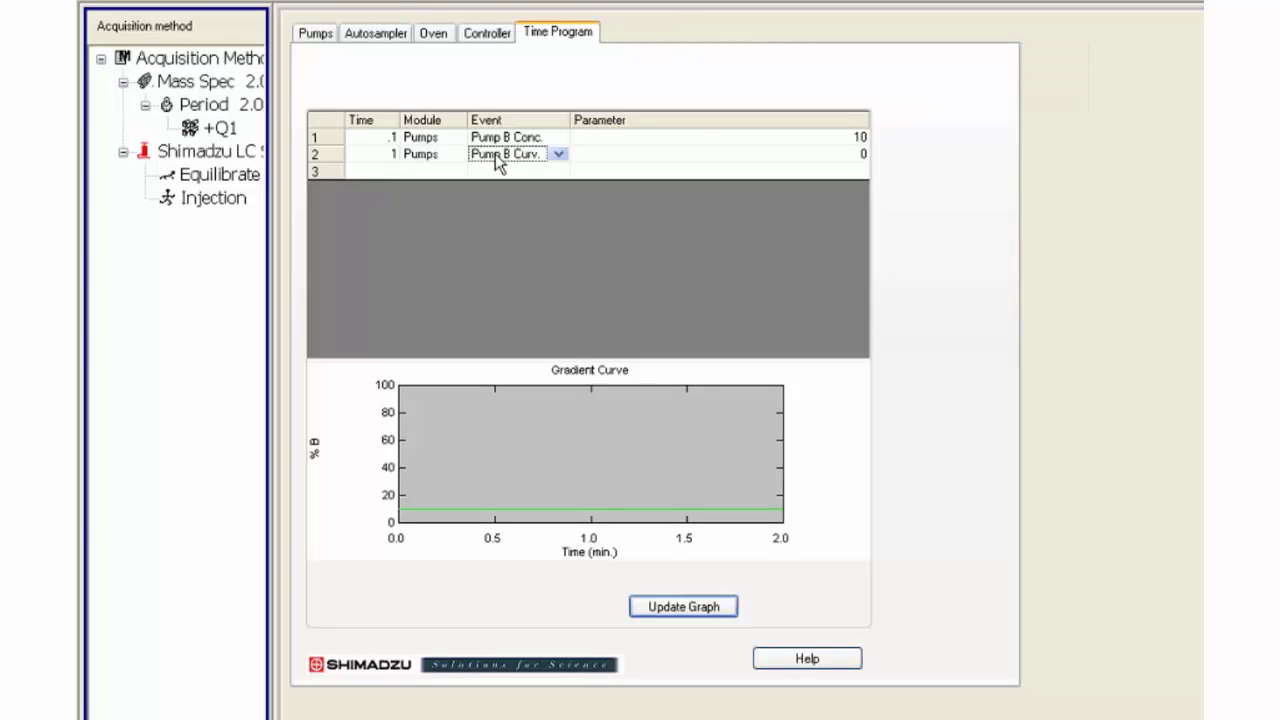
pyautogui.click(560, 155)
pyautogui.click(557, 187)
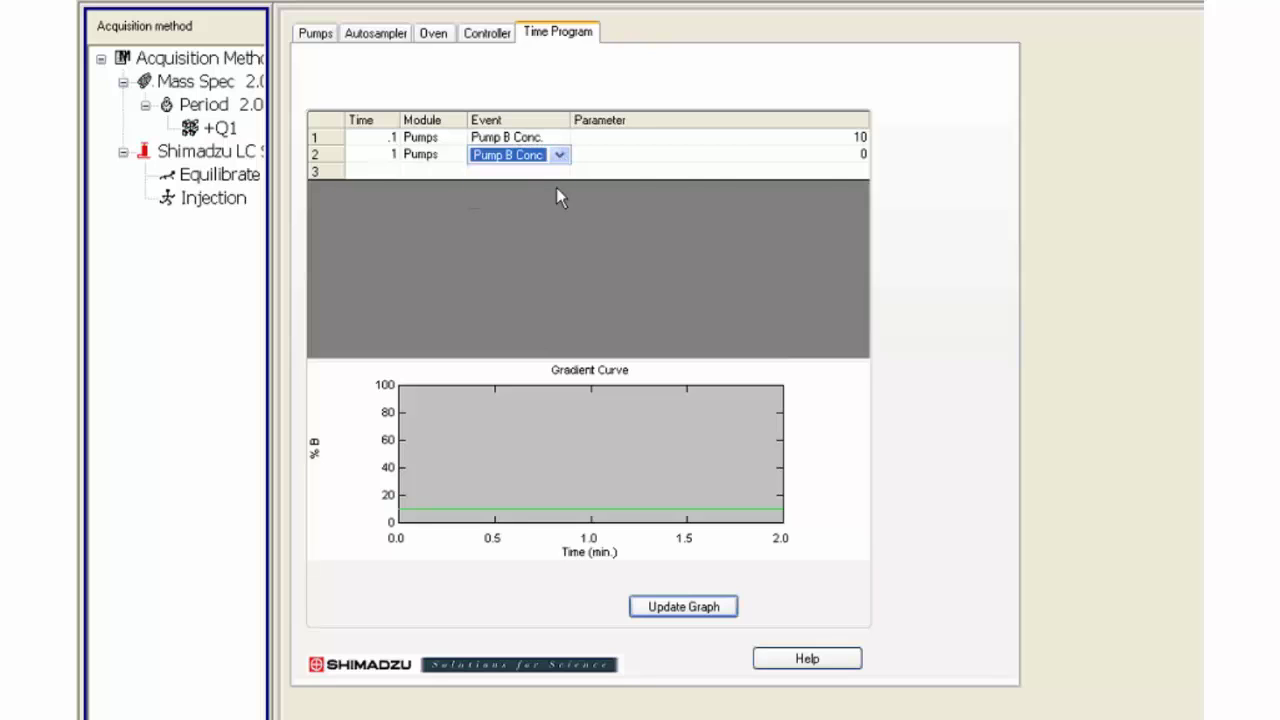
pyautogui.click(846, 157)
pyautogui.write('90')
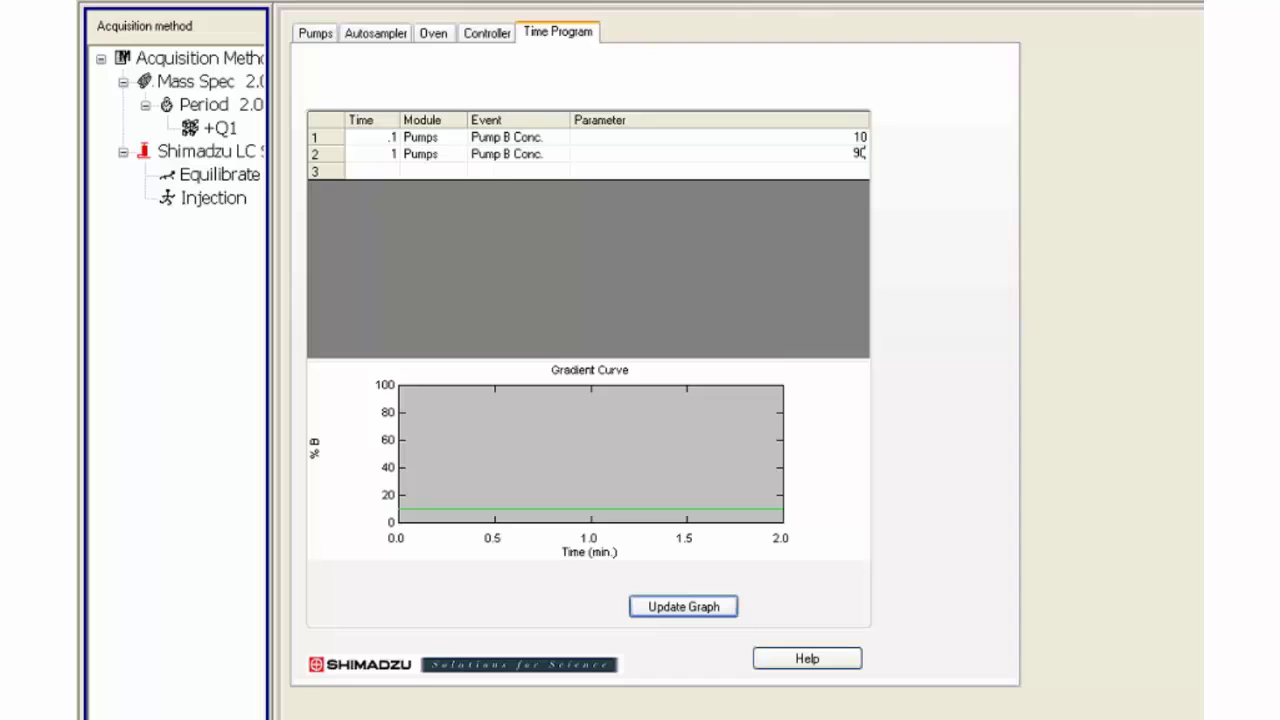
# - Add a Pump B Conc. event holding 90% at 1.5 min
pyautogui.click(375, 173)
pyautogui.write('1.5')
pyautogui.click(460, 173)
pyautogui.click(454, 172)
pyautogui.click(482, 172)
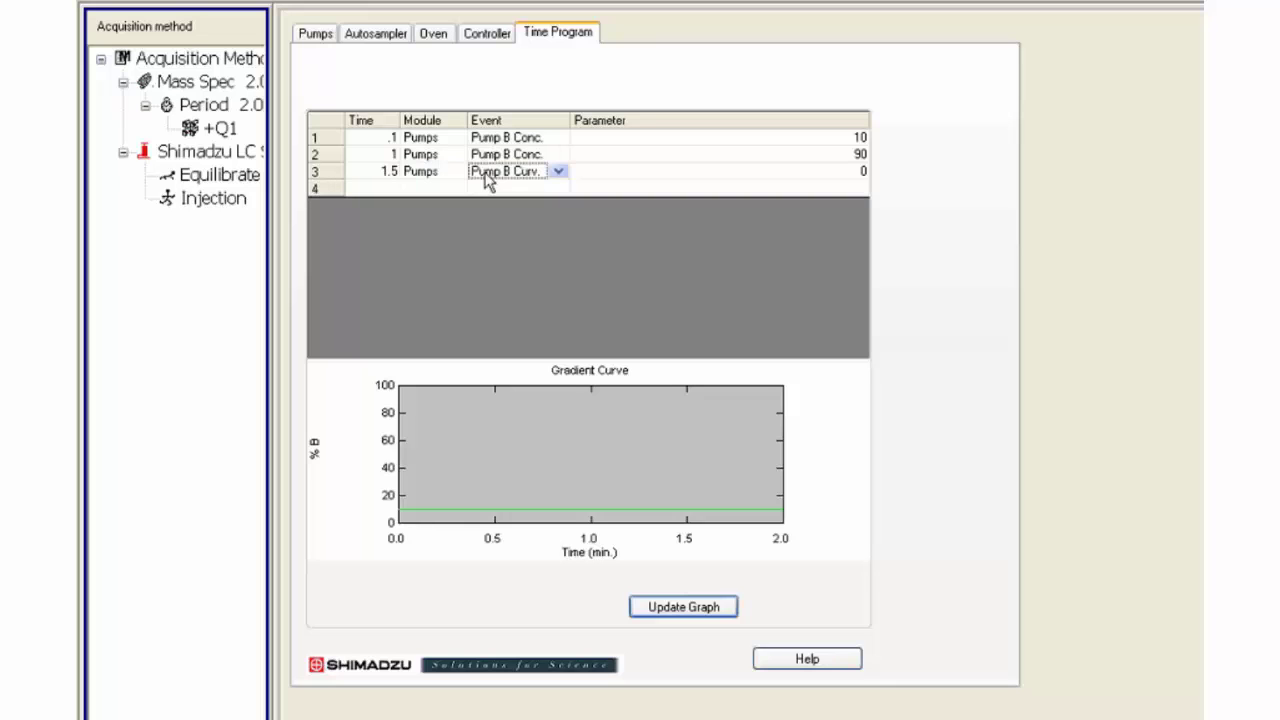
pyautogui.click(559, 172)
pyautogui.click(555, 206)
pyautogui.click(784, 172)
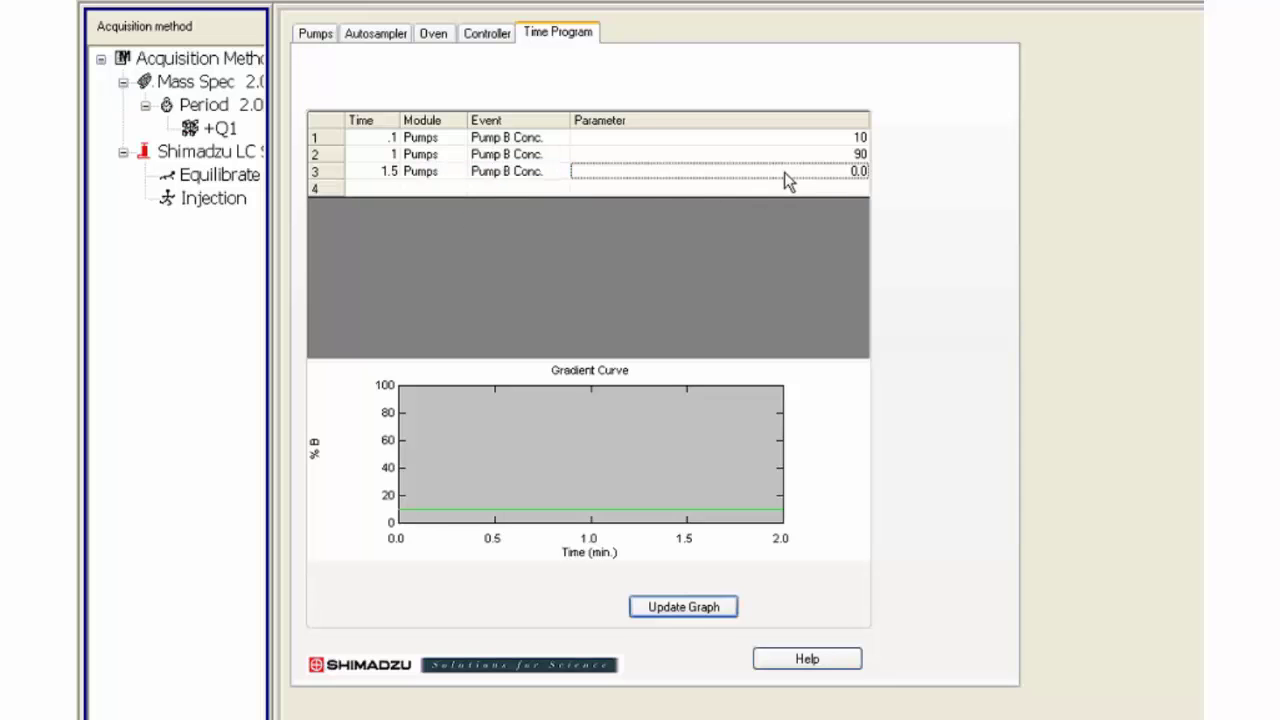
pyautogui.write('90')
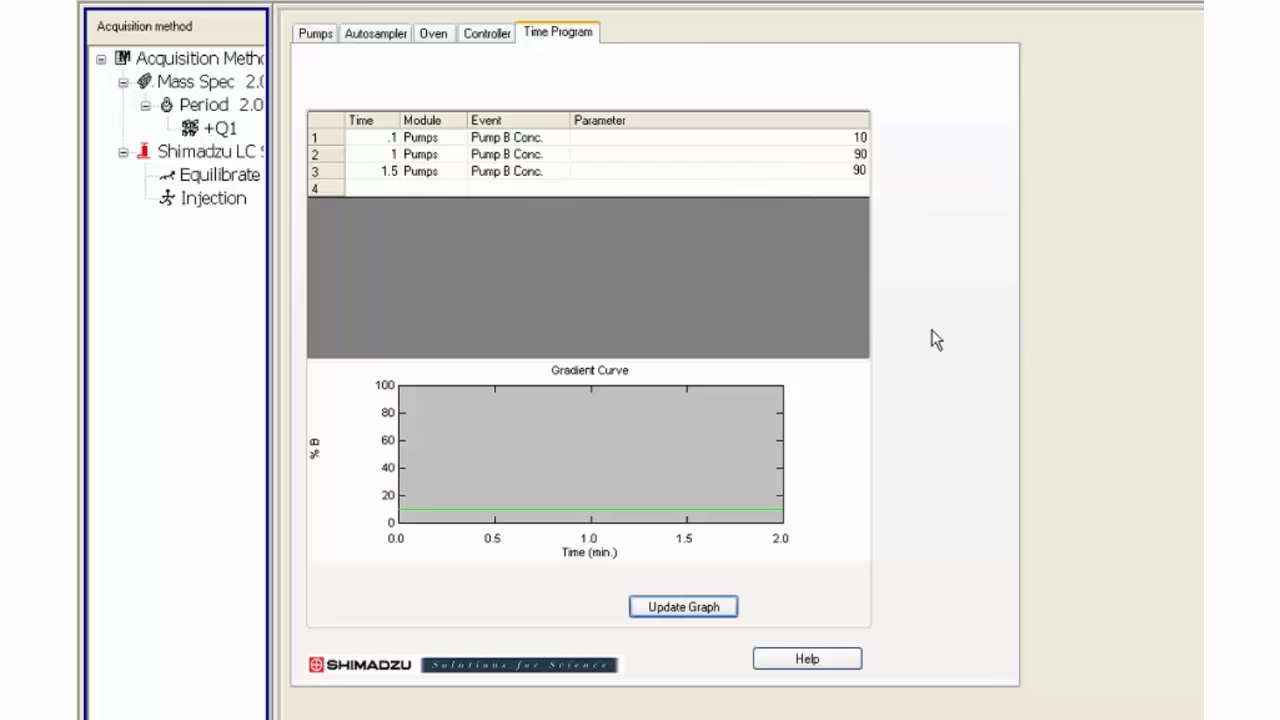
# - Add a Pump B Conc. event returning to 10% at 1.6 min
pyautogui.click(383, 192)
pyautogui.write('1.6')
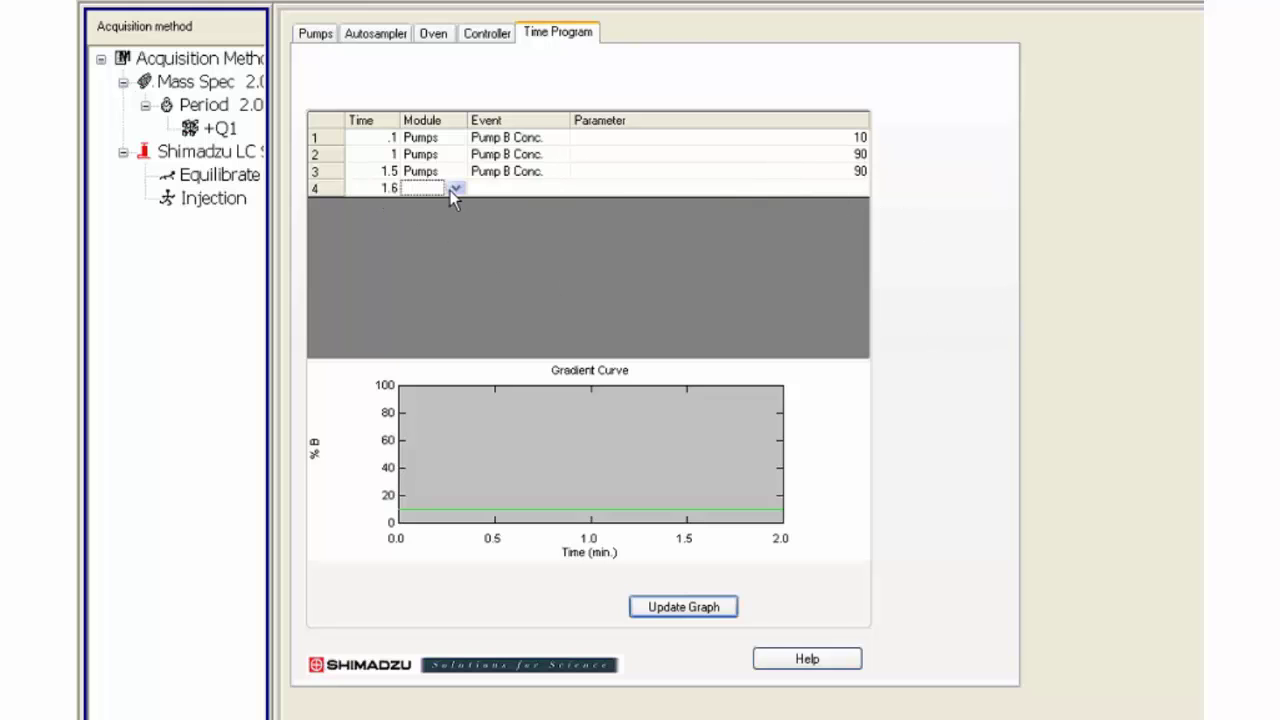
pyautogui.click(455, 190)
pyautogui.click(495, 188)
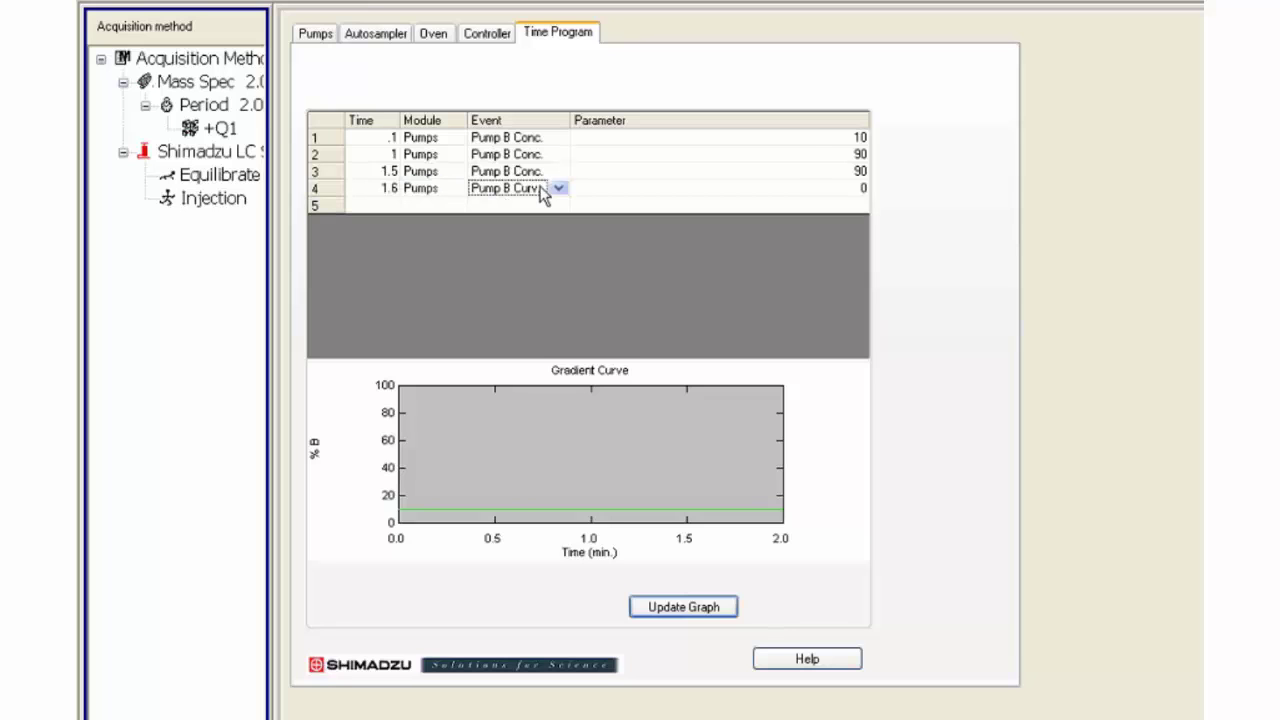
pyautogui.click(558, 190)
pyautogui.click(558, 221)
pyautogui.click(800, 195)
pyautogui.write('10')
# - Add a Controller Stop event at 2 min and redraw the gradient graph
pyautogui.click(372, 207)
pyautogui.write('2')
pyautogui.click(433, 204)
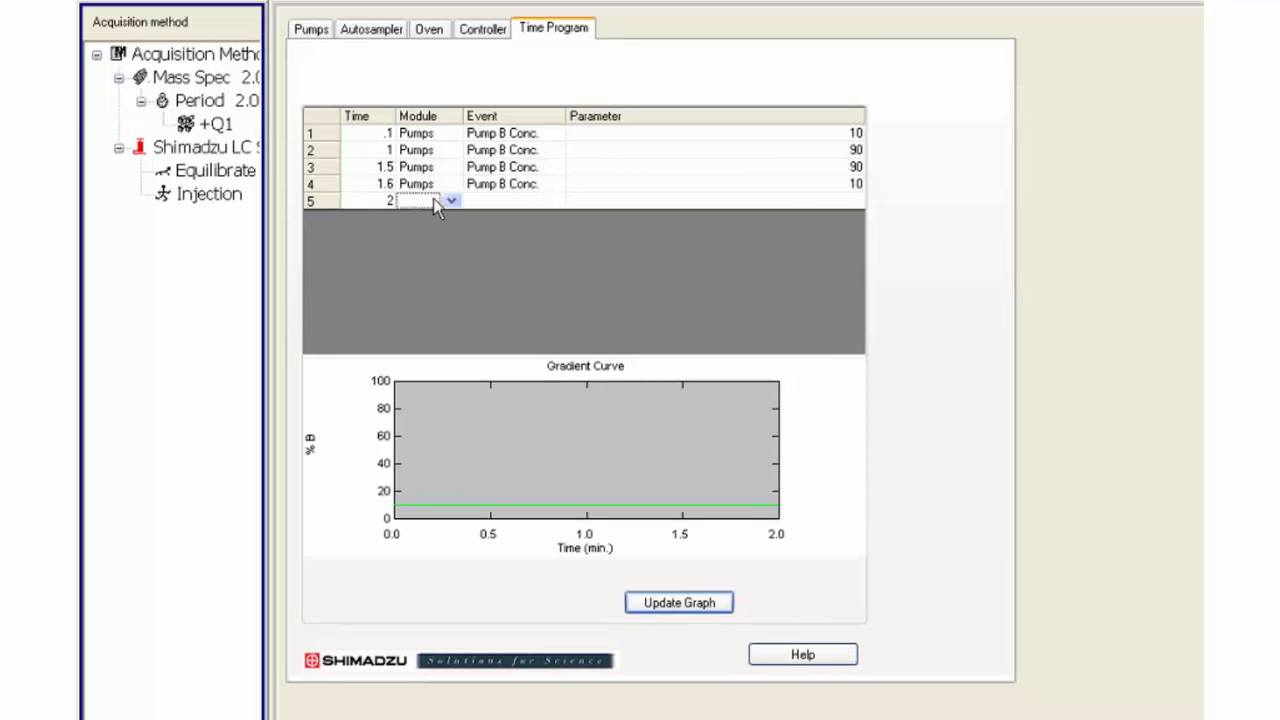
pyautogui.click(452, 203)
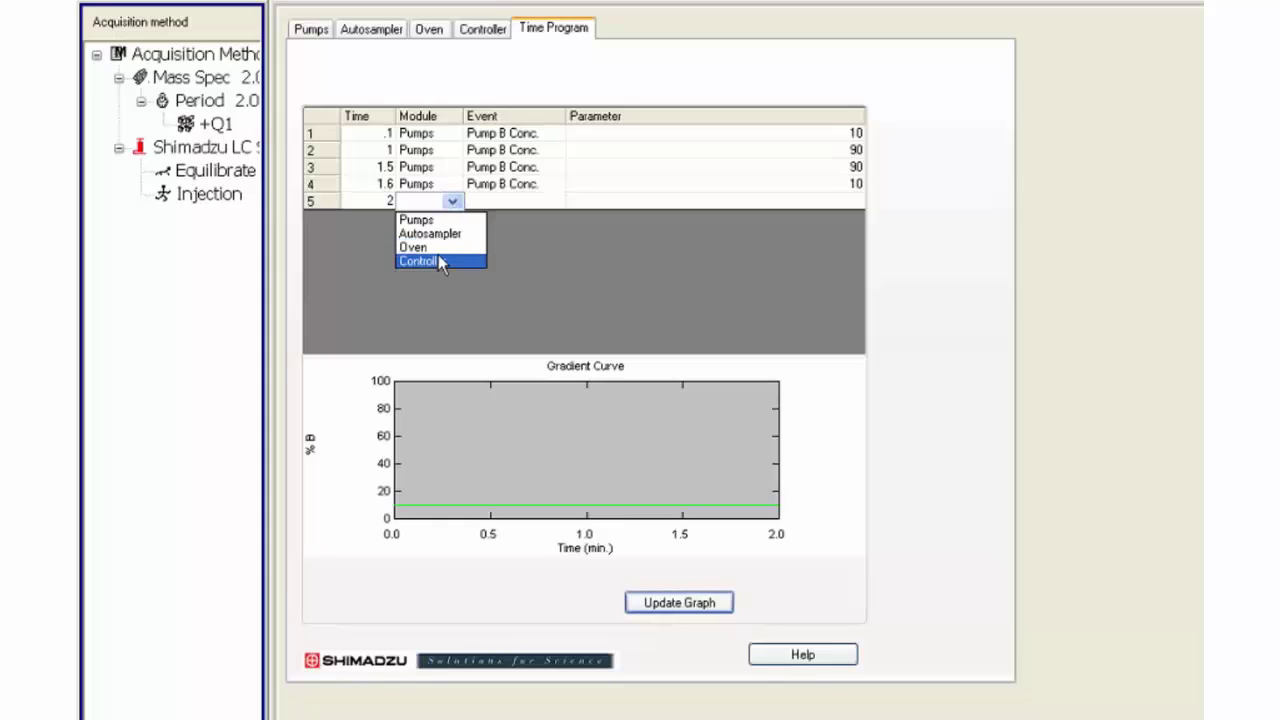
pyautogui.click(438, 256)
pyautogui.click(499, 204)
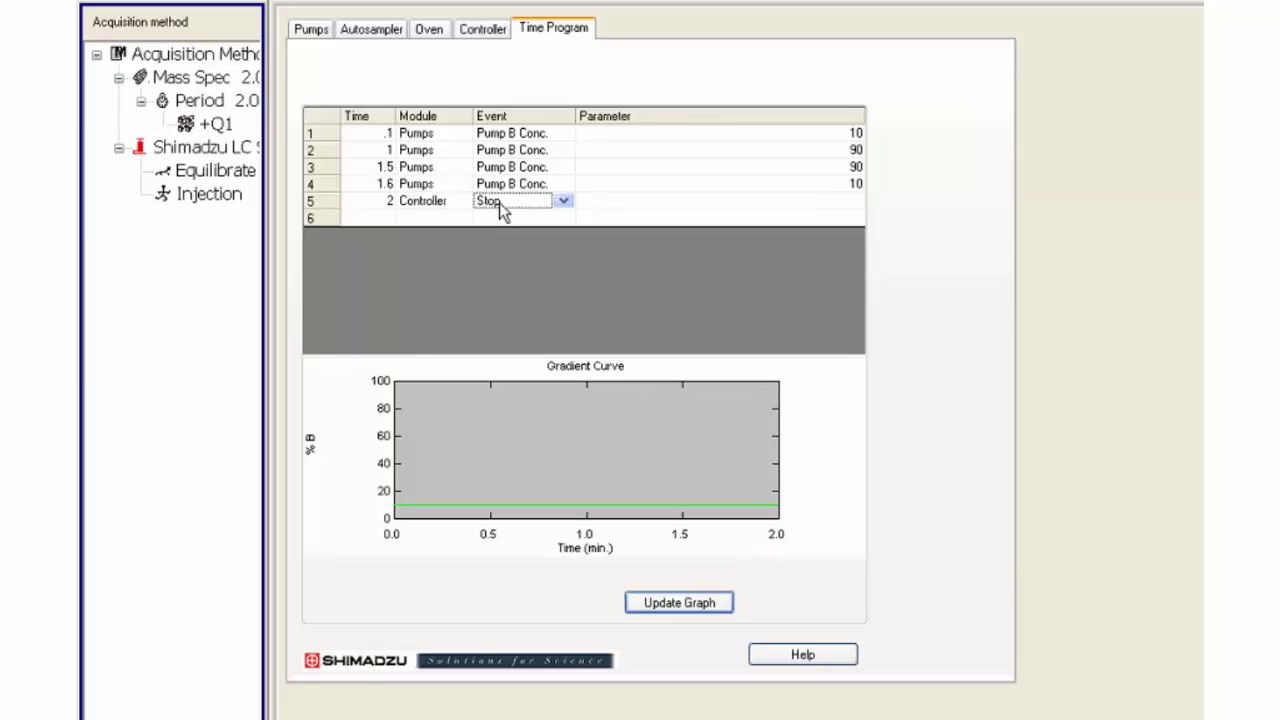
pyautogui.press('Return')
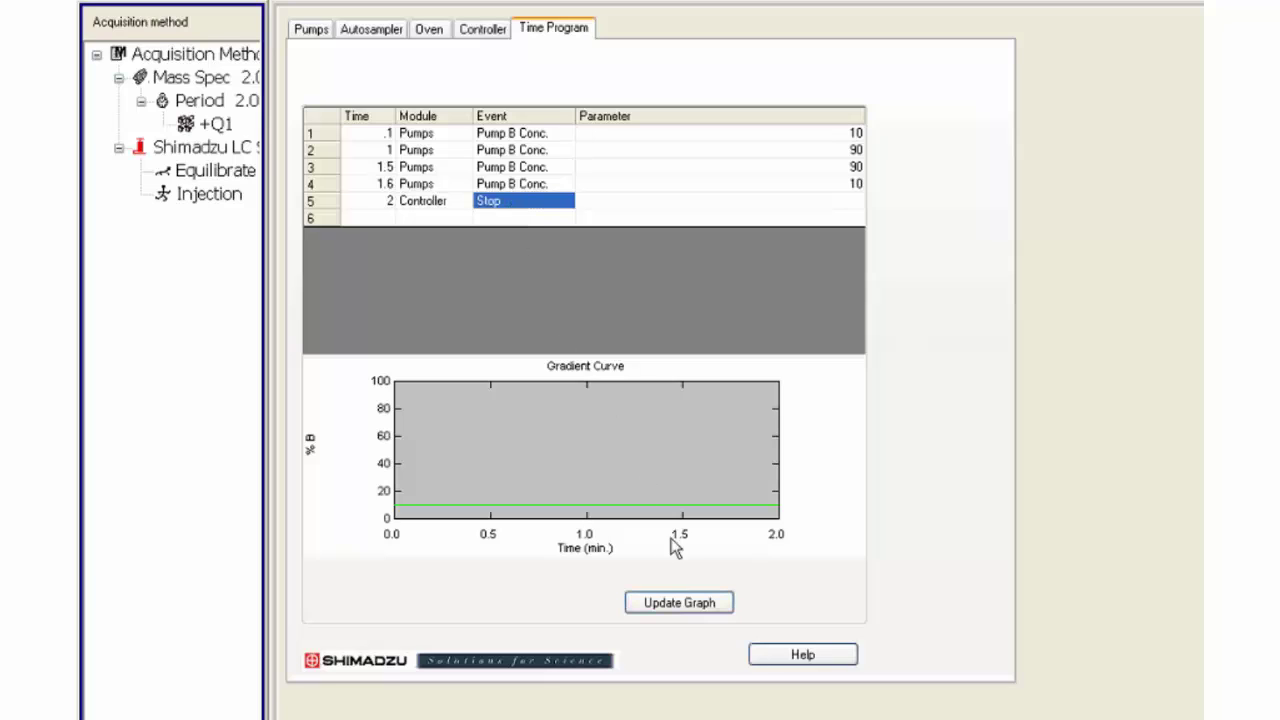
pyautogui.click(688, 604)
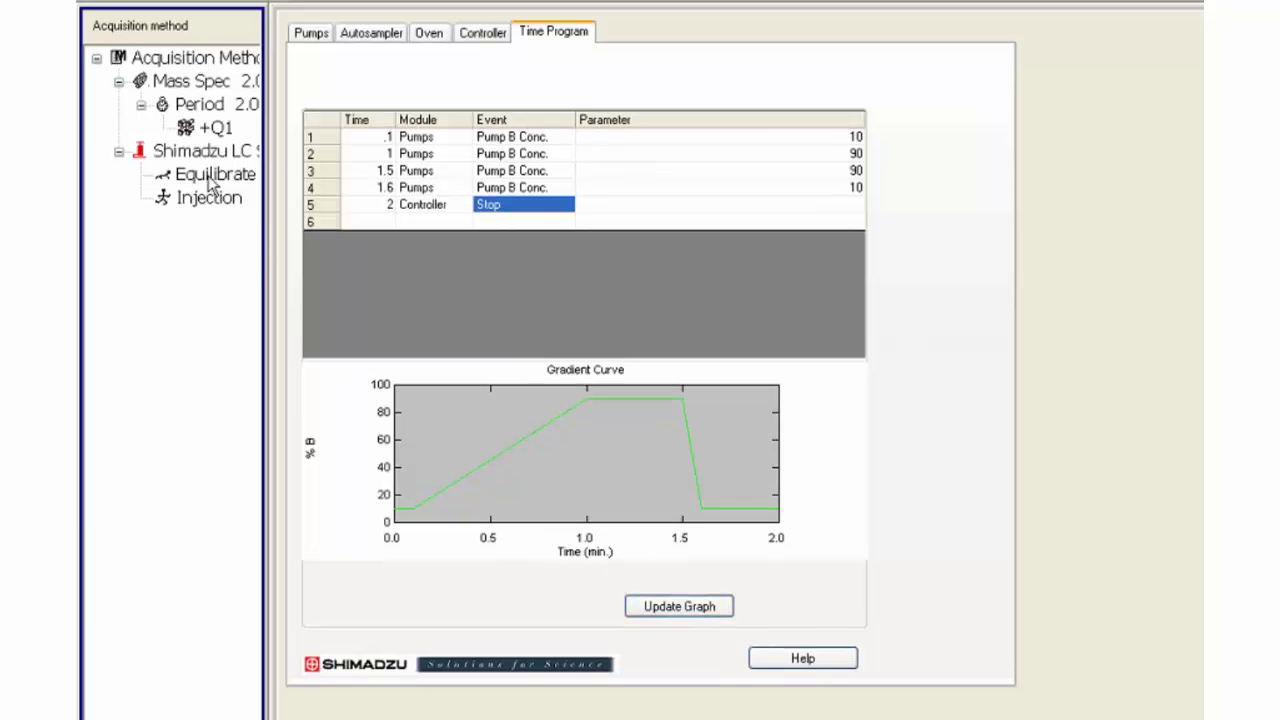
# - Check that the MS period runs 2.000 min with 25 cycles
pyautogui.click(188, 108)
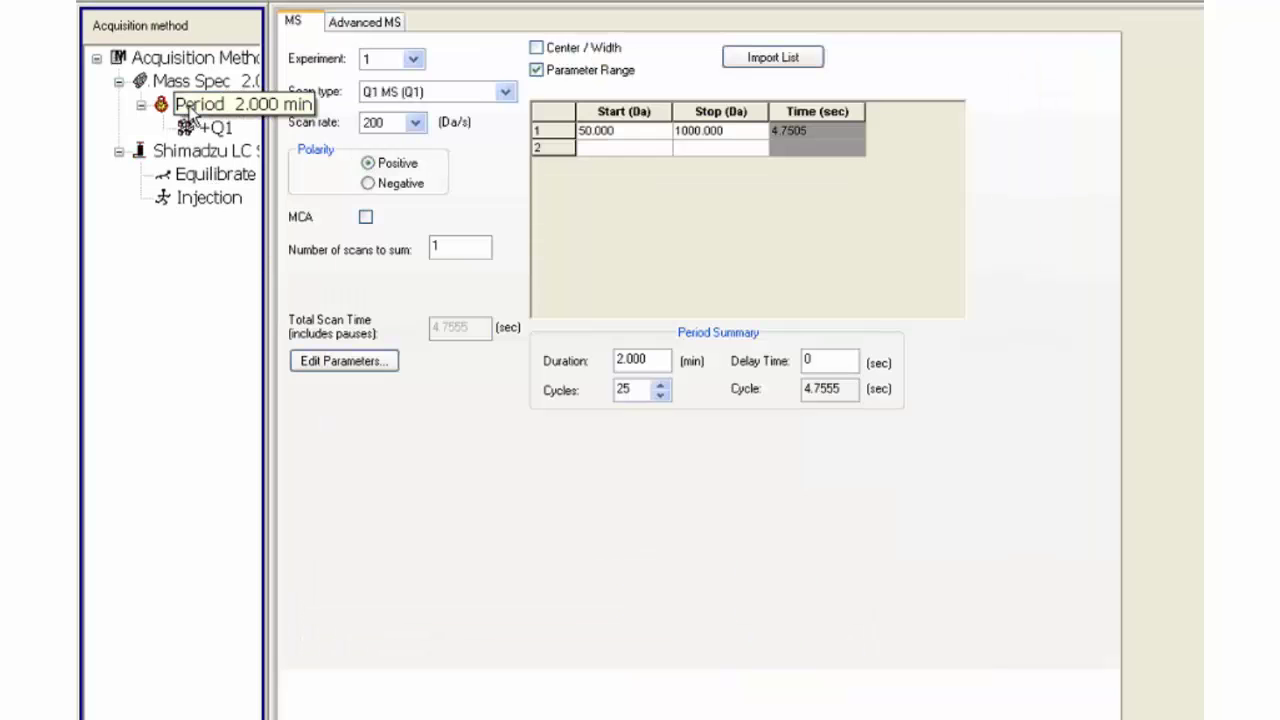
pyautogui.click(643, 359)
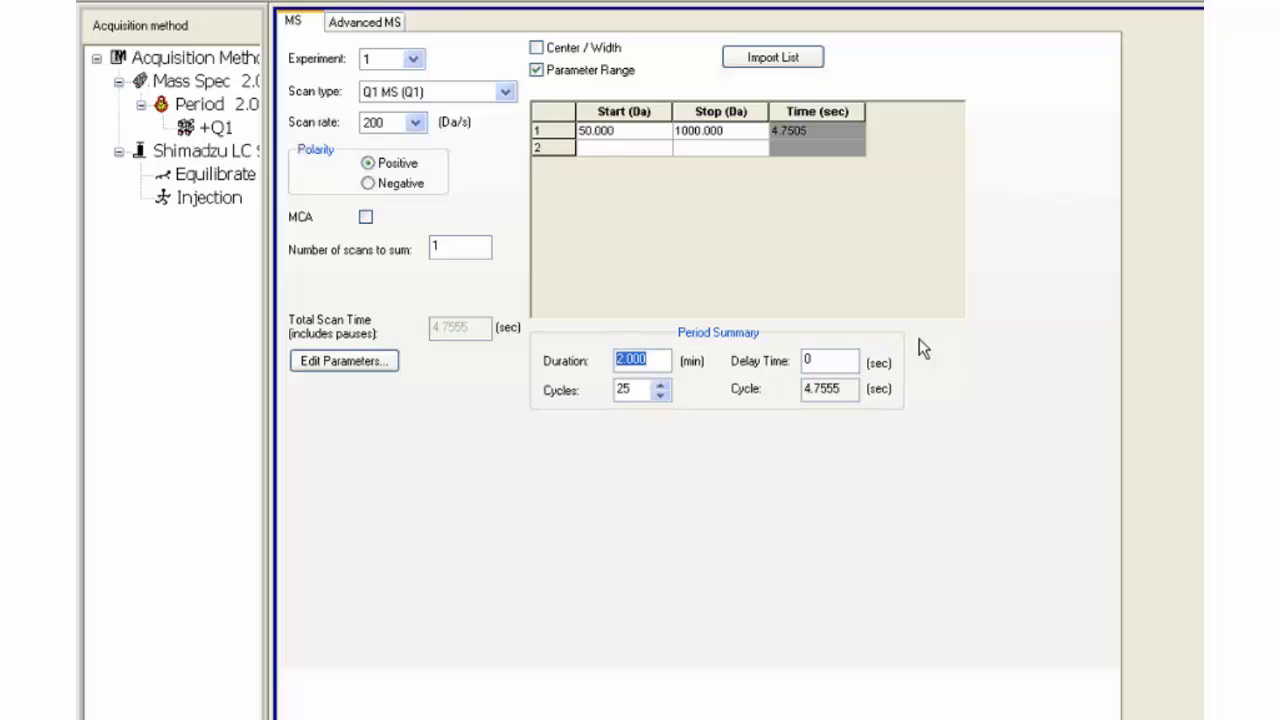
# - Leave equilibration at 0.00 min and set the injection volume to 10 µl
pyautogui.click(213, 174)
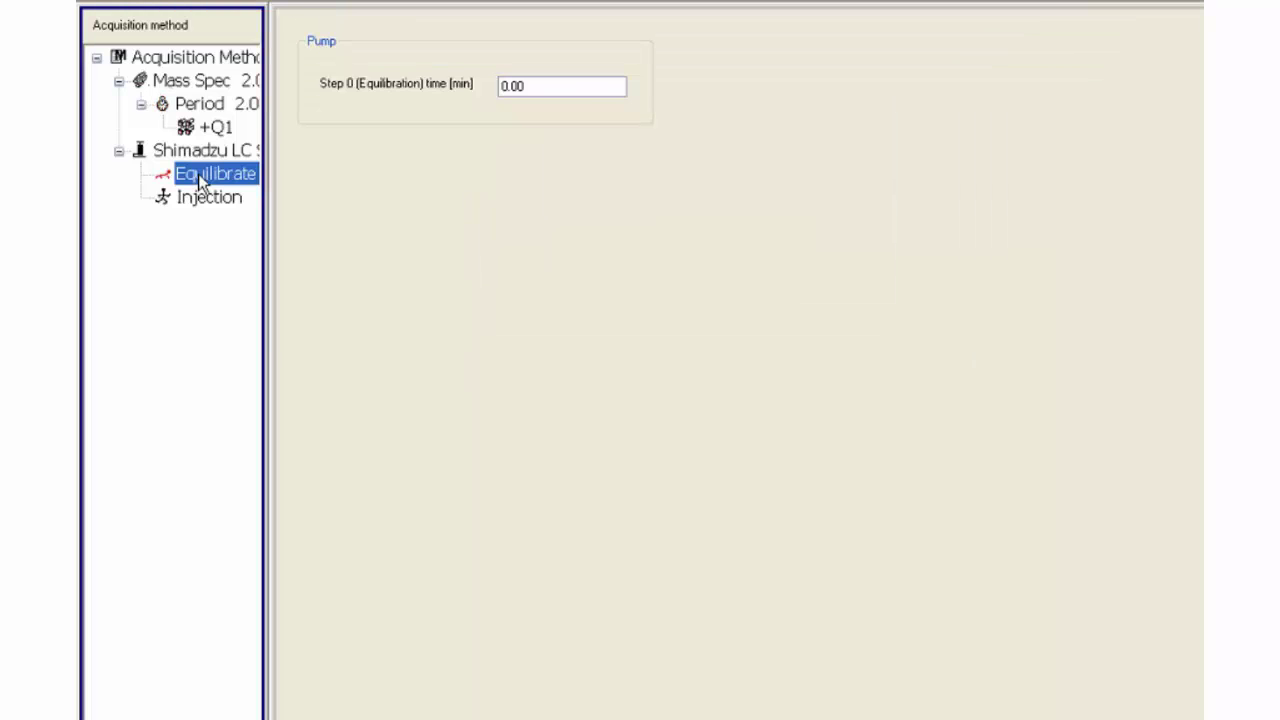
pyautogui.click(528, 88)
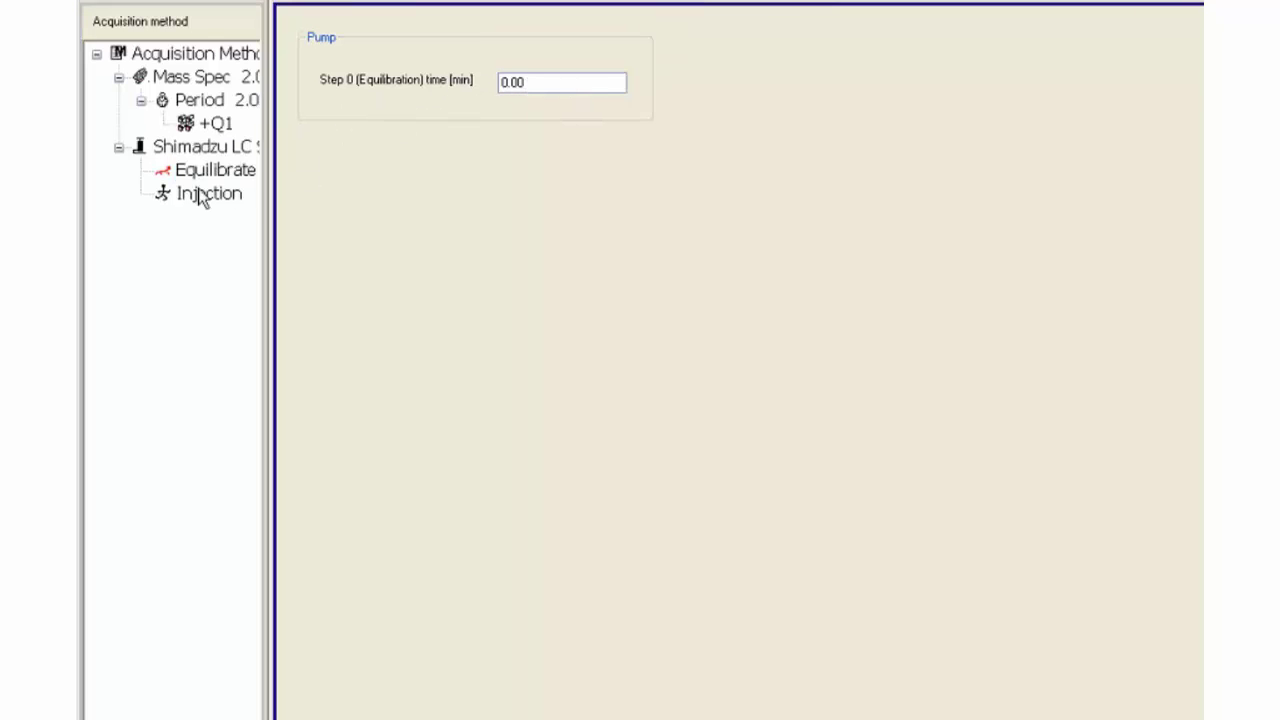
pyautogui.click(200, 194)
pyautogui.doubleClick(507, 72)
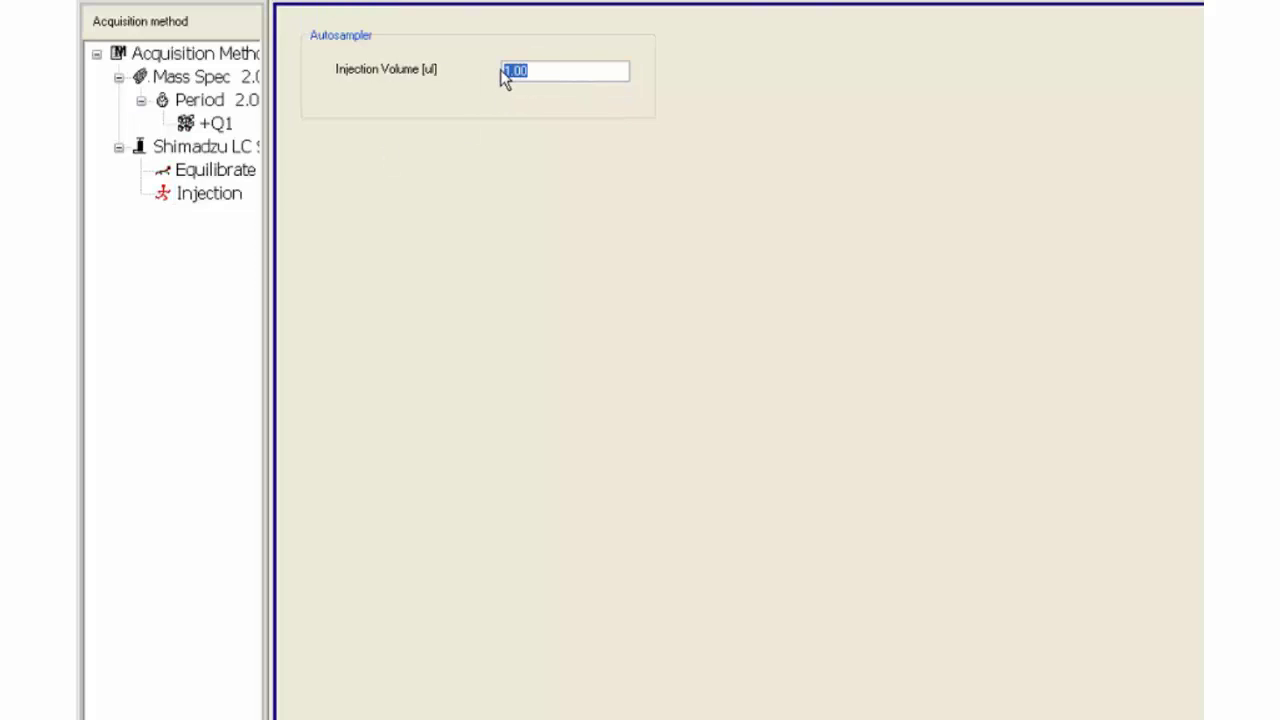
pyautogui.write('10')
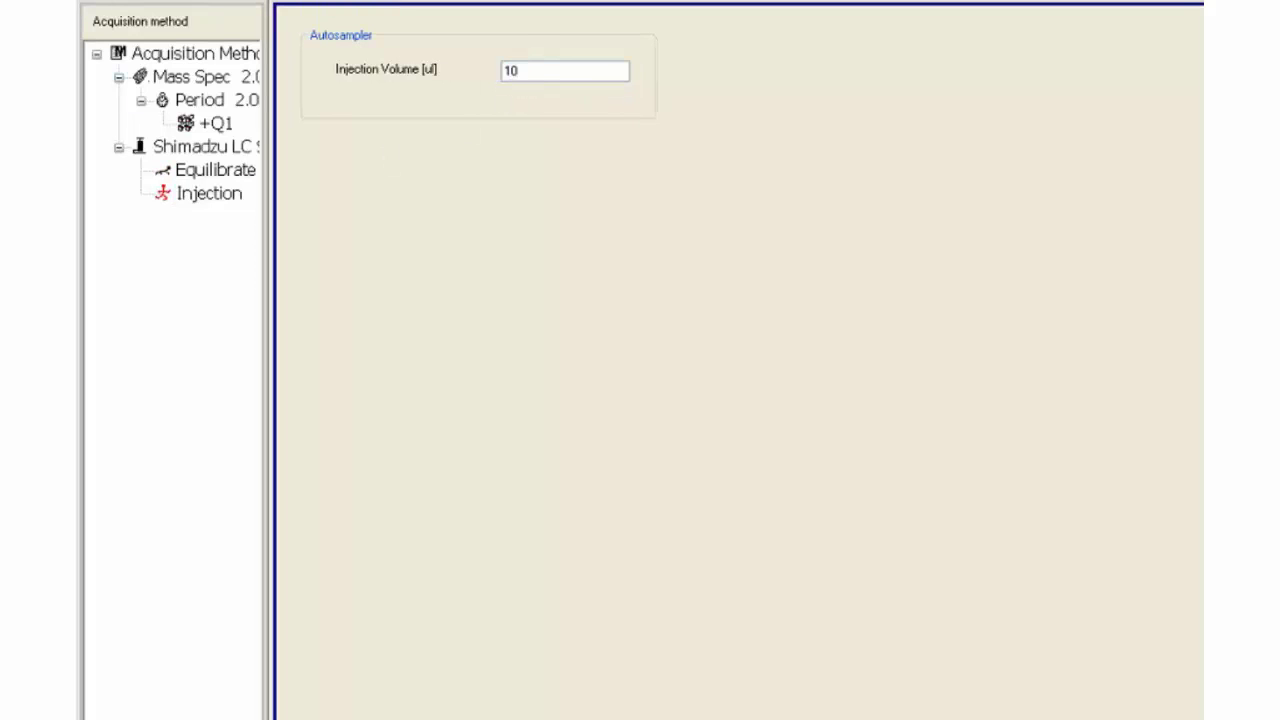